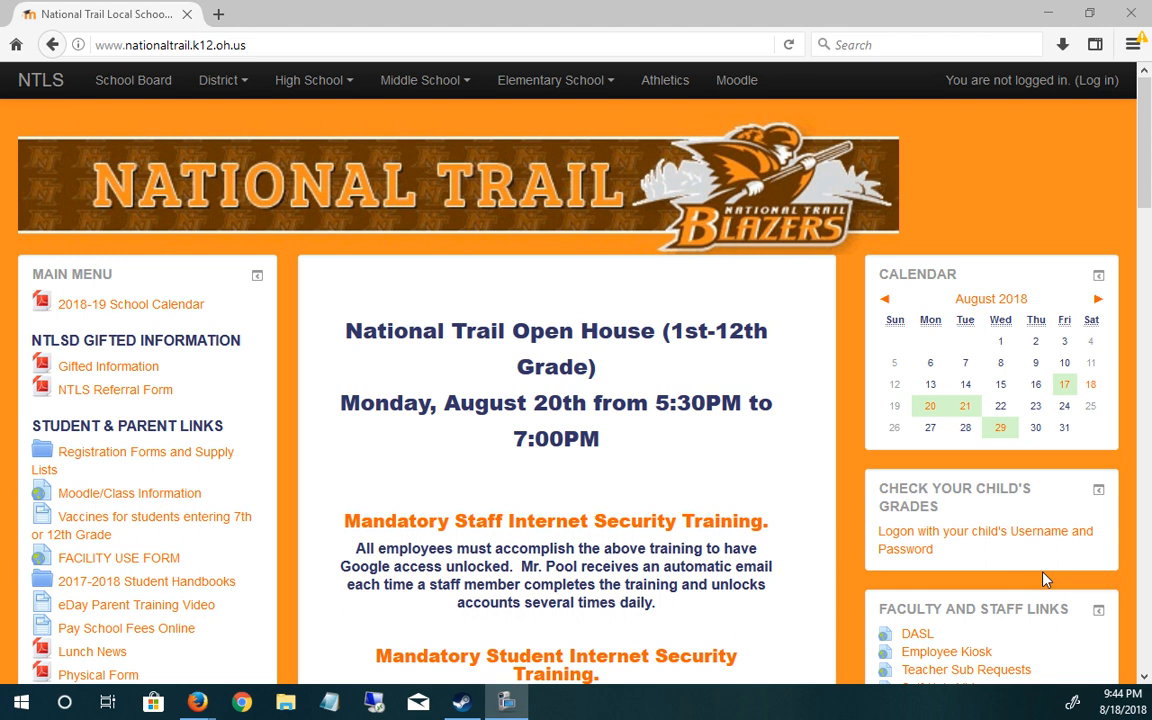
# Step: Log in to the school district site with the account username and password
pyautogui.click(1100, 80)
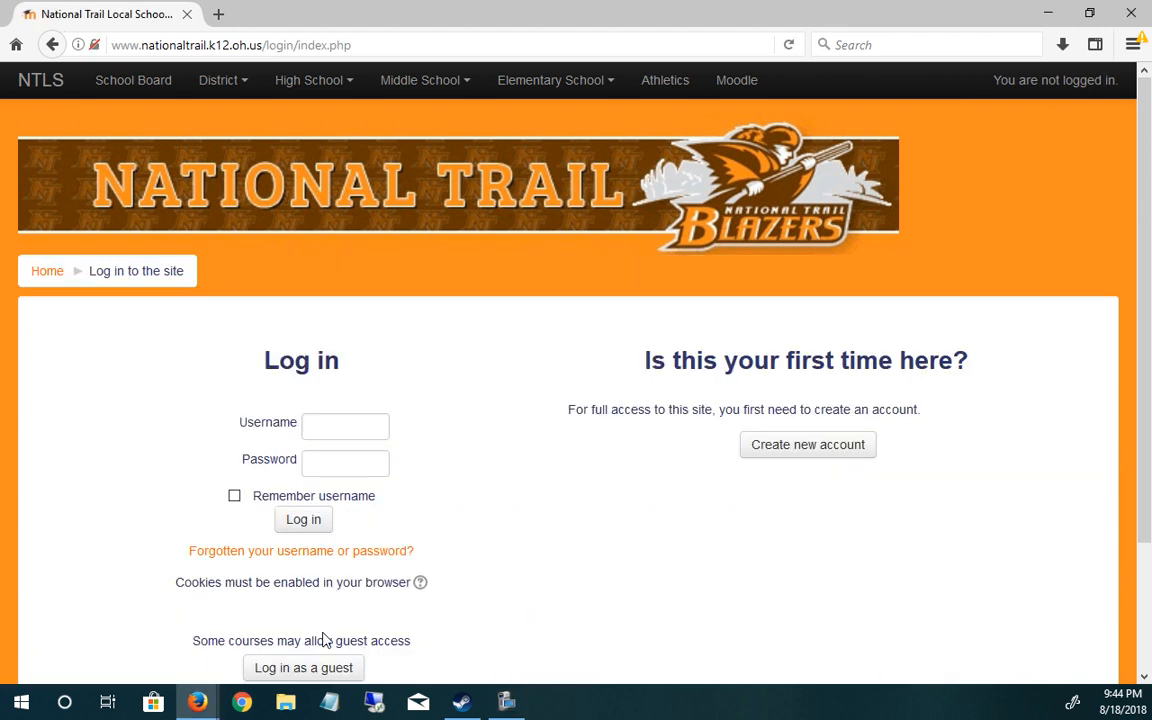
pyautogui.click(357, 424)
pyautogui.click(342, 582)
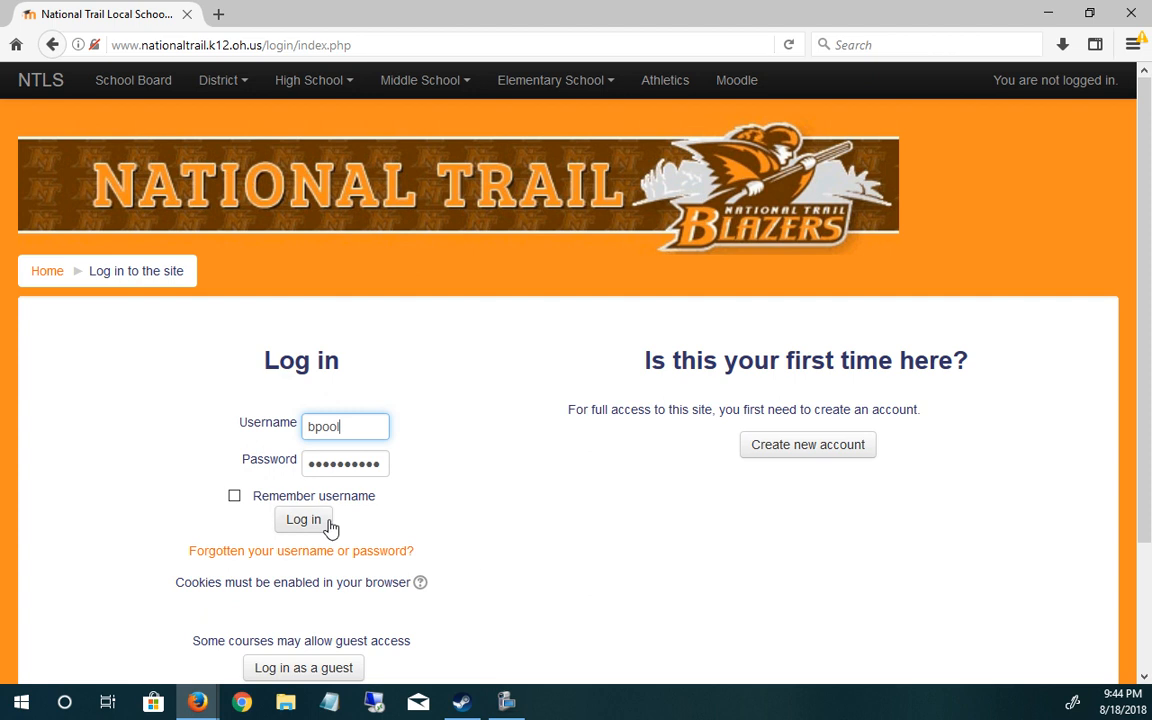
pyautogui.click(292, 530)
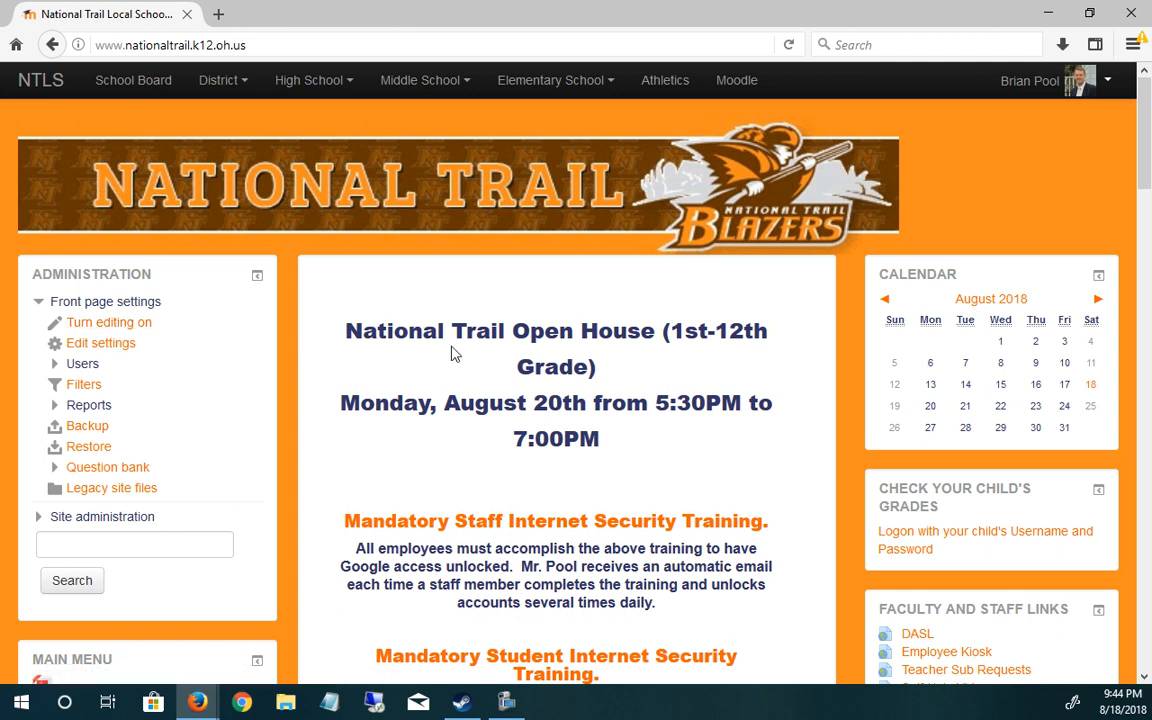
# Step: Open the greyed-out teacher course third from the end of the Elementary School teaching staff list
pyautogui.click(563, 92)
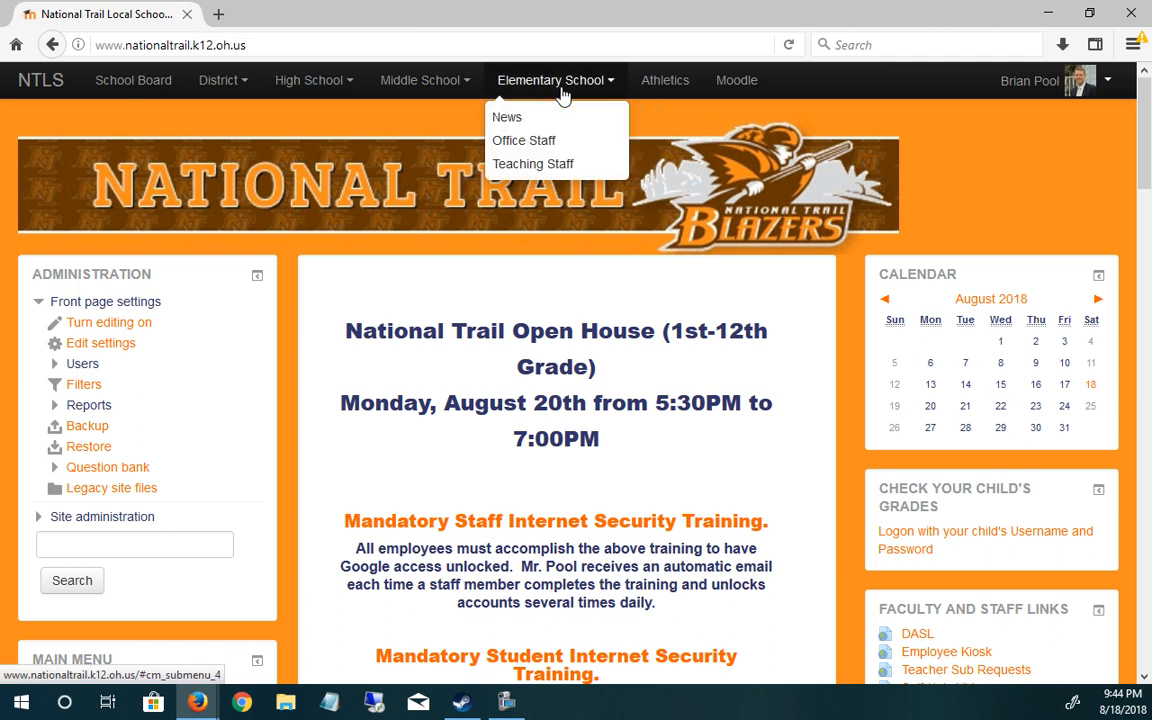
pyautogui.click(540, 163)
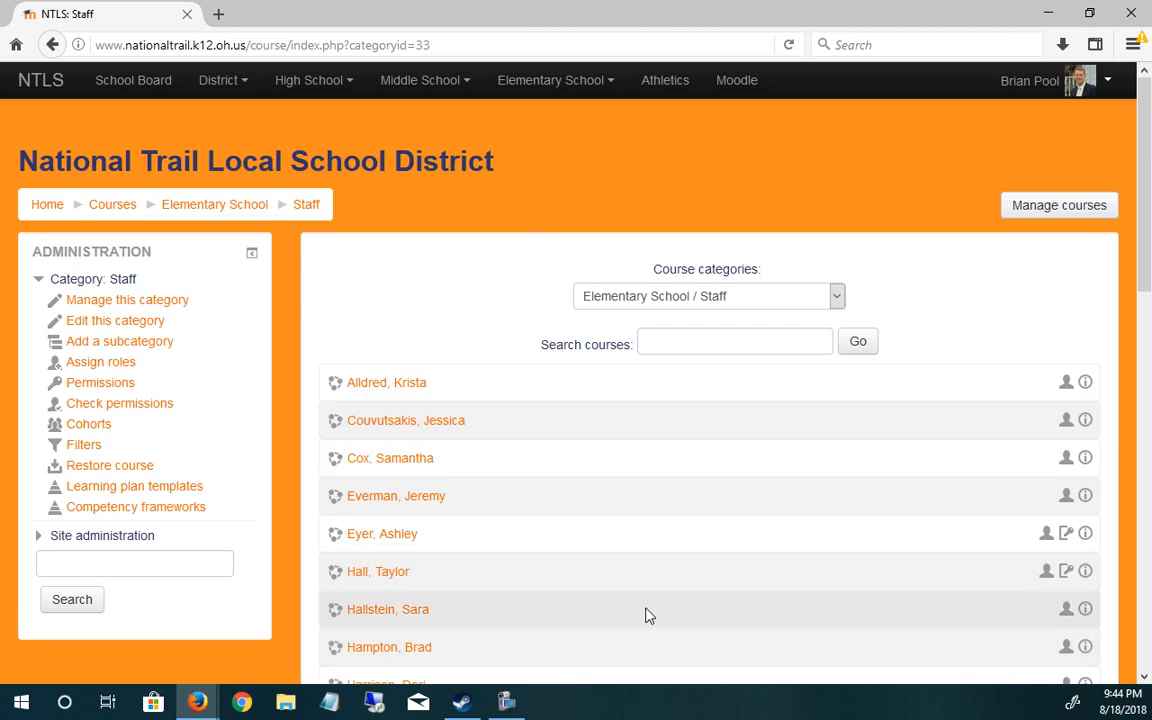
pyautogui.scroll(-8, 645, 615)
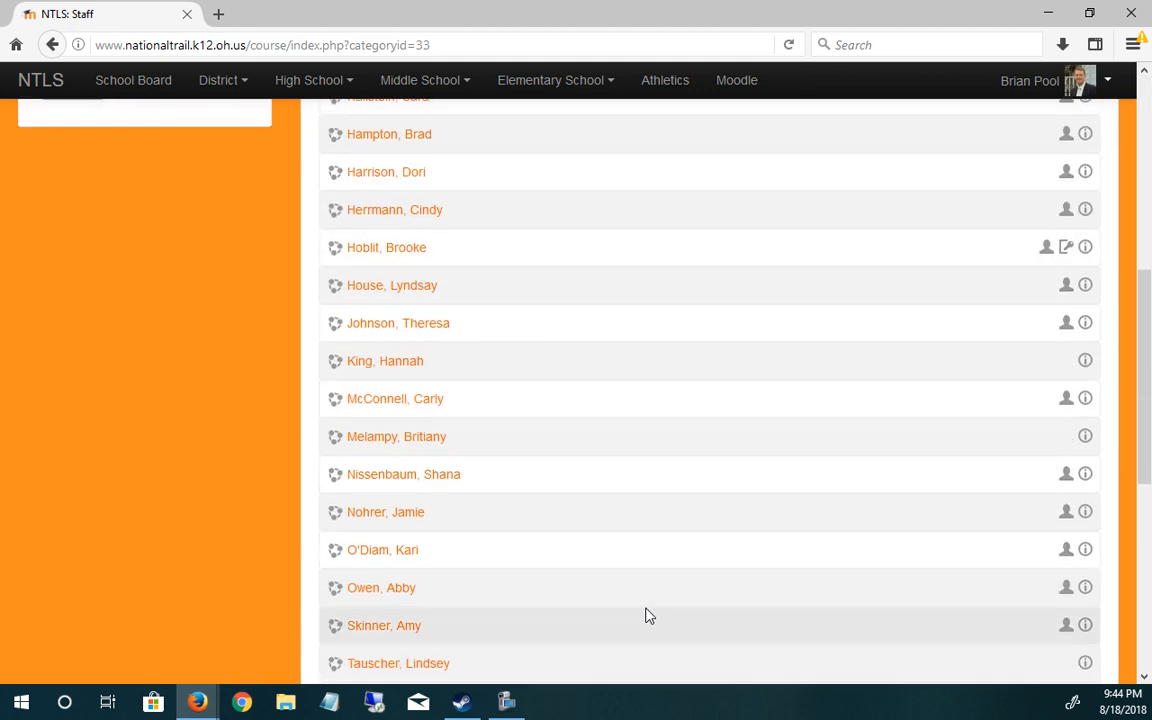
pyautogui.scroll(-4, 648, 615)
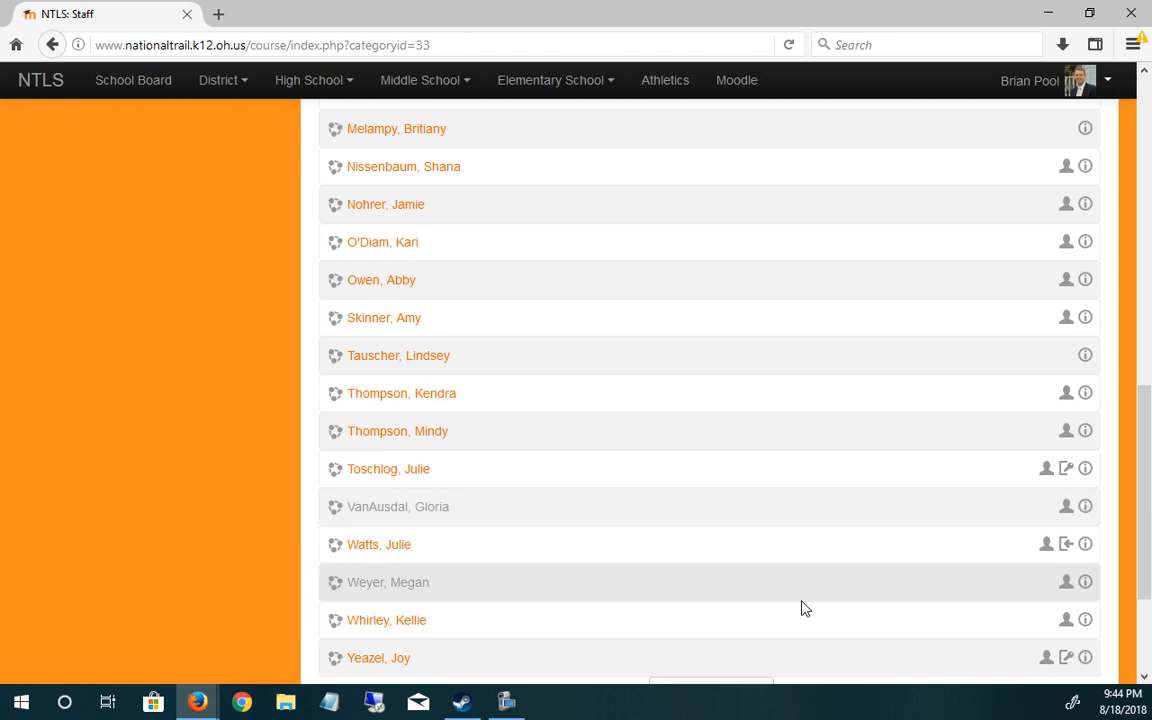
pyautogui.scroll(-3, 805, 608)
pyautogui.click(418, 410)
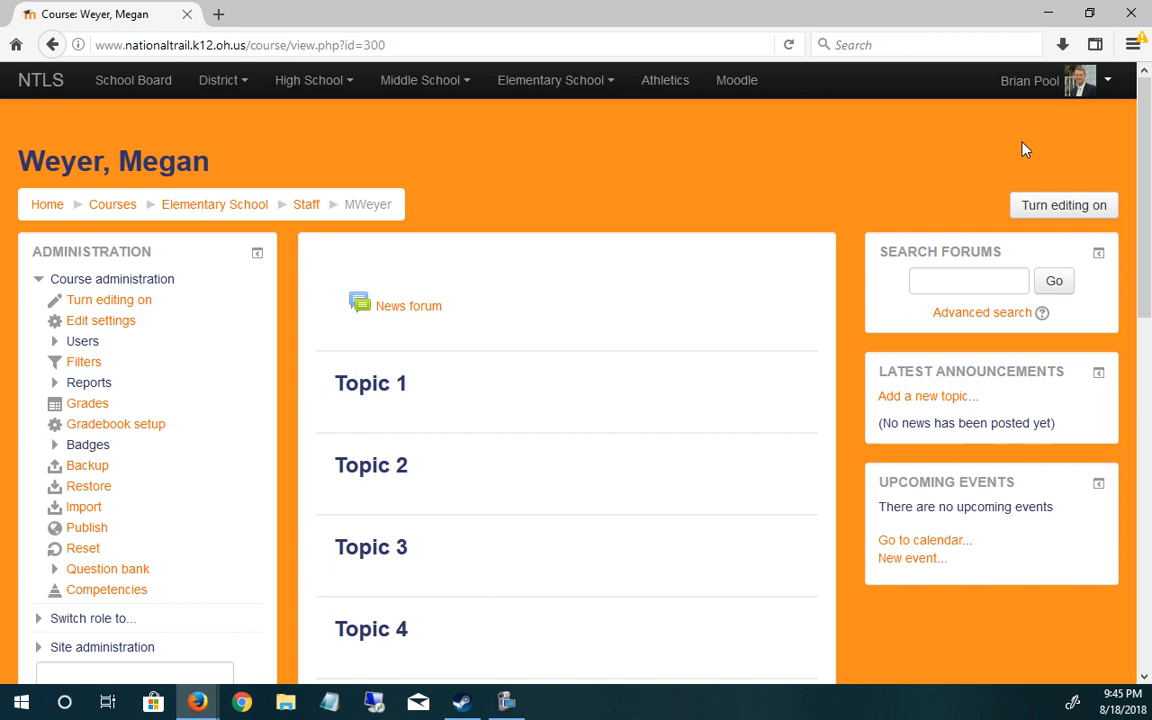
# Step: View the Student Council course from the Middle School activities in a separate tab, closing that tab when done
pyautogui.middleClick(418, 85)
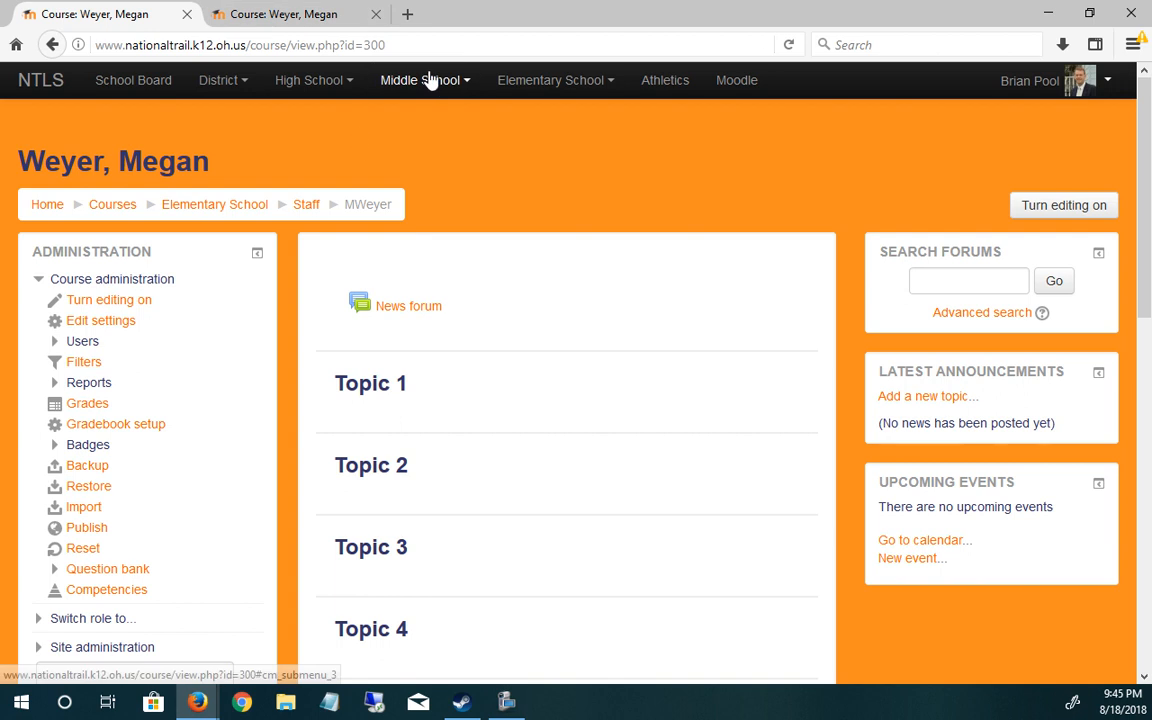
pyautogui.click(290, 14)
pyautogui.click(440, 86)
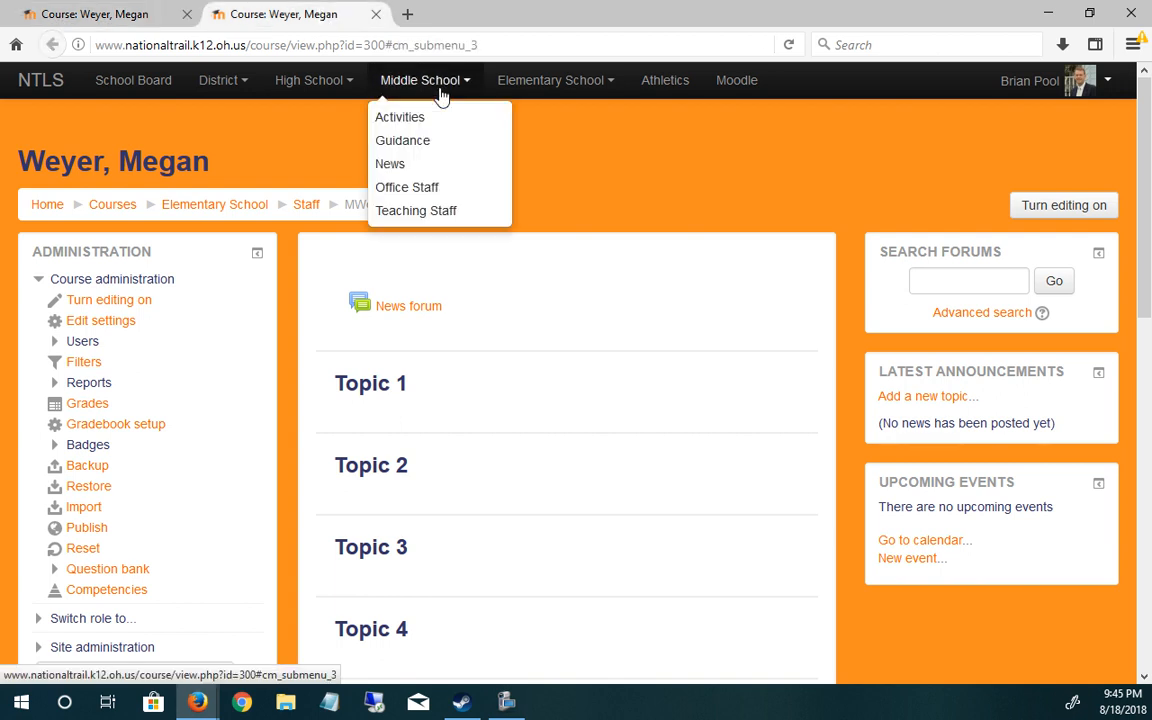
pyautogui.click(432, 118)
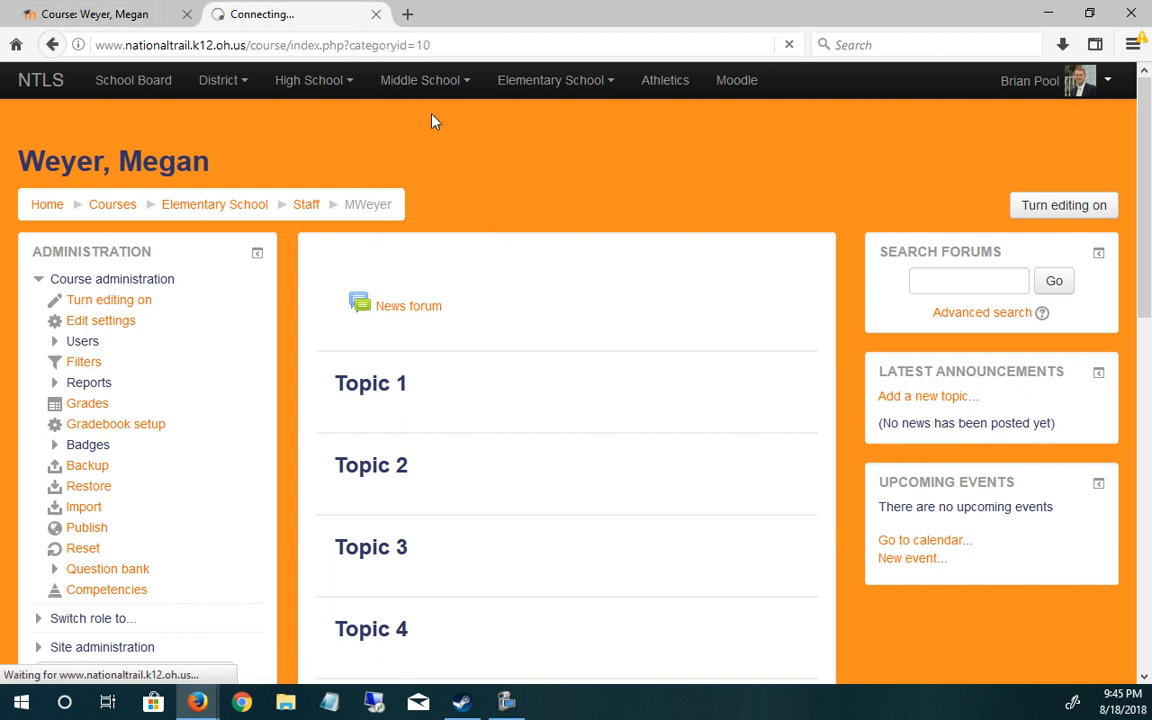
pyautogui.scroll(-12, 650, 500)
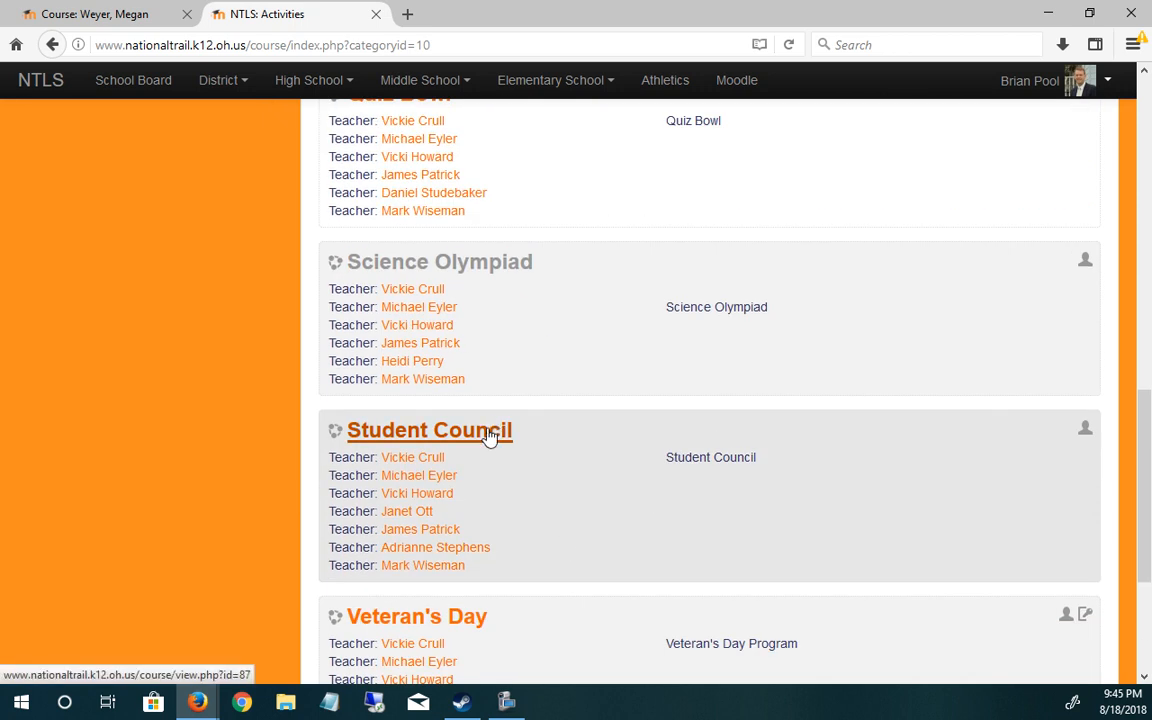
pyautogui.click(488, 432)
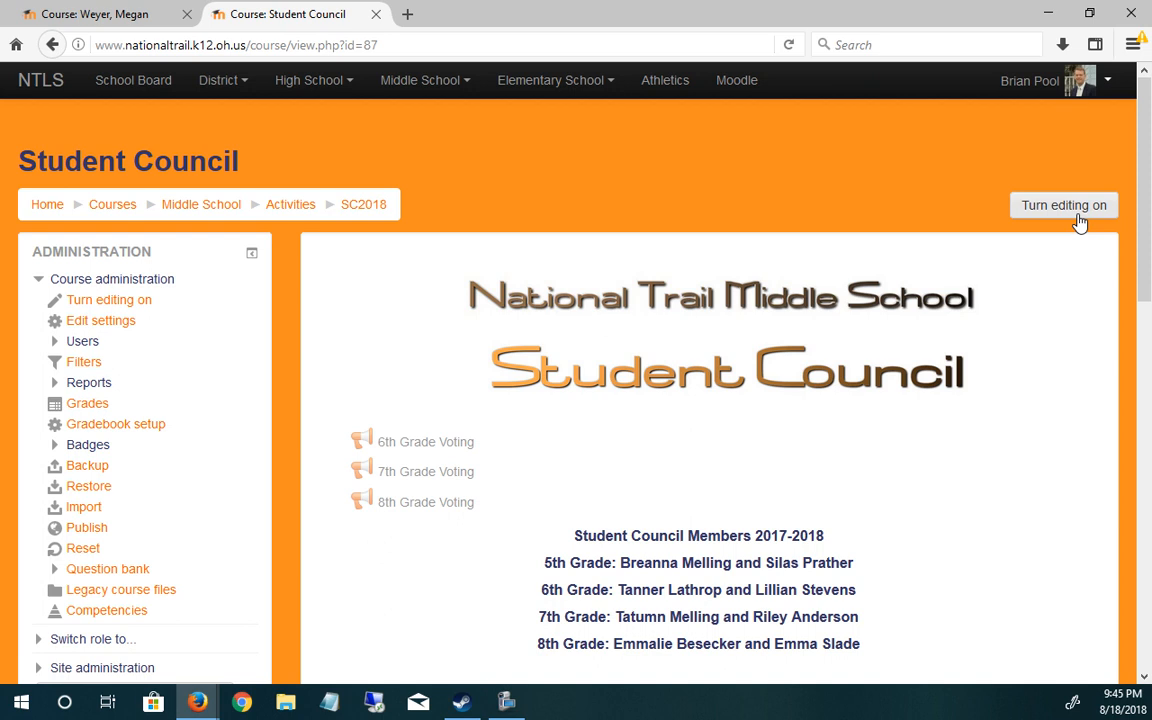
pyautogui.click(376, 15)
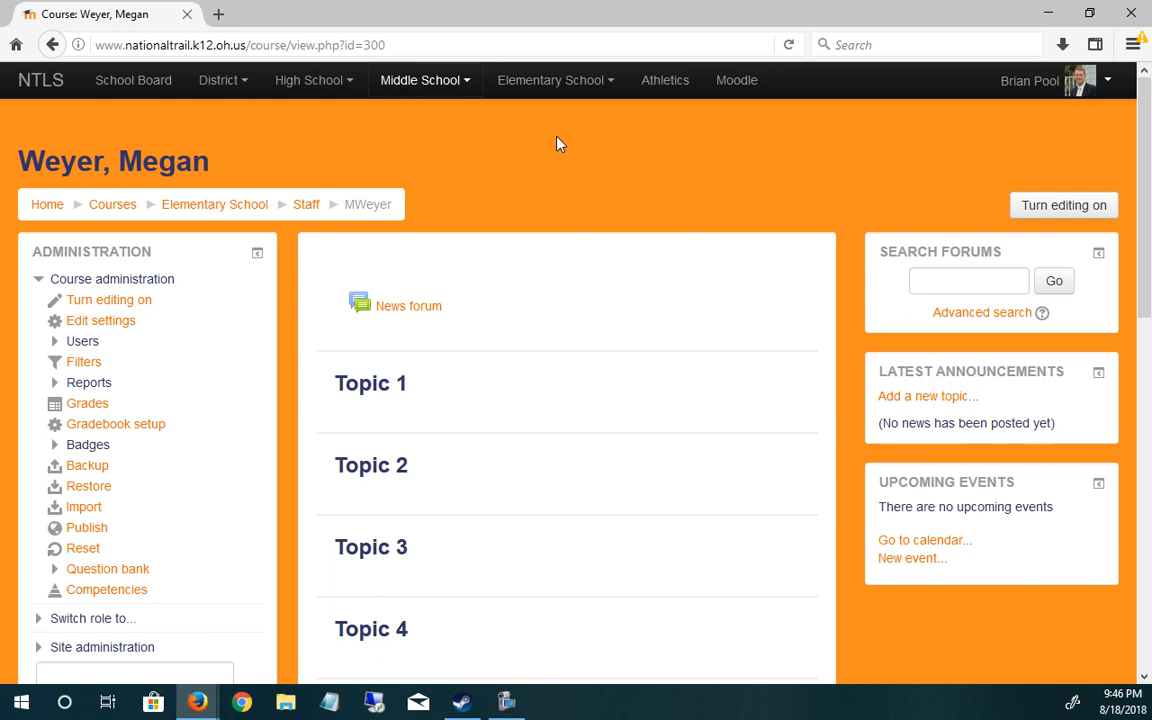
# Step: Examine the teacher's course page, from its title to the last topic section
pyautogui.scroll(-1, 578, 242)
pyautogui.scroll(-3, 578, 243)
pyautogui.scroll(3, 578, 243)
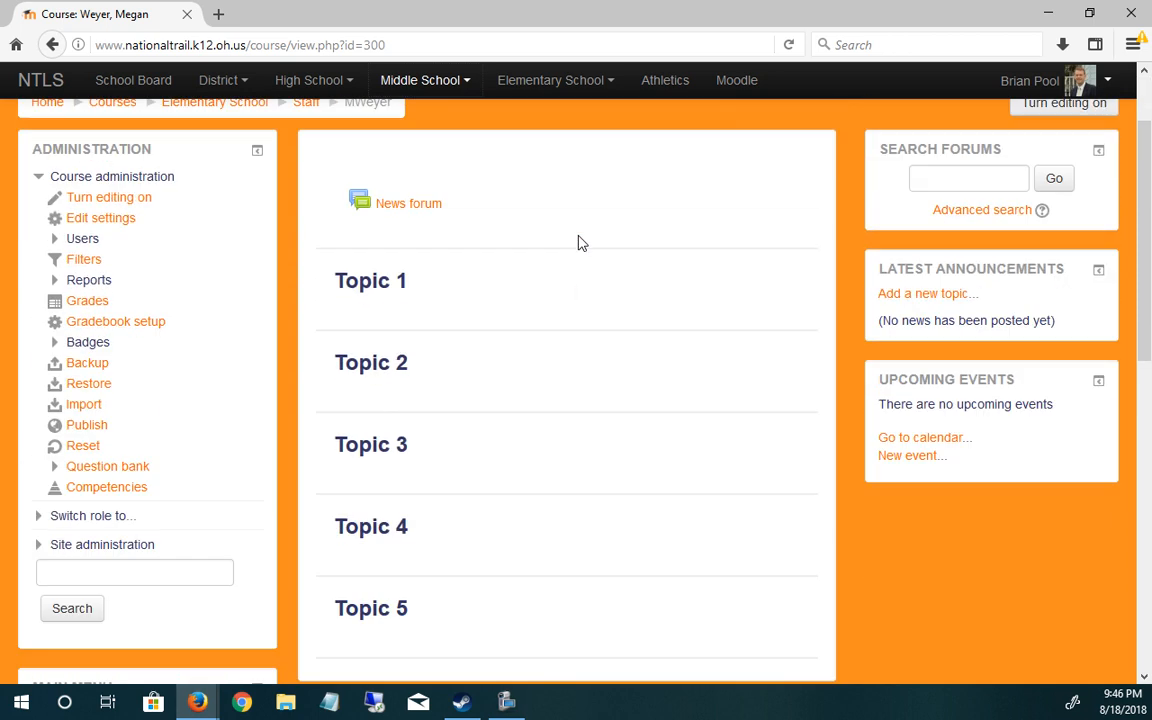
pyautogui.scroll(1, 616, 235)
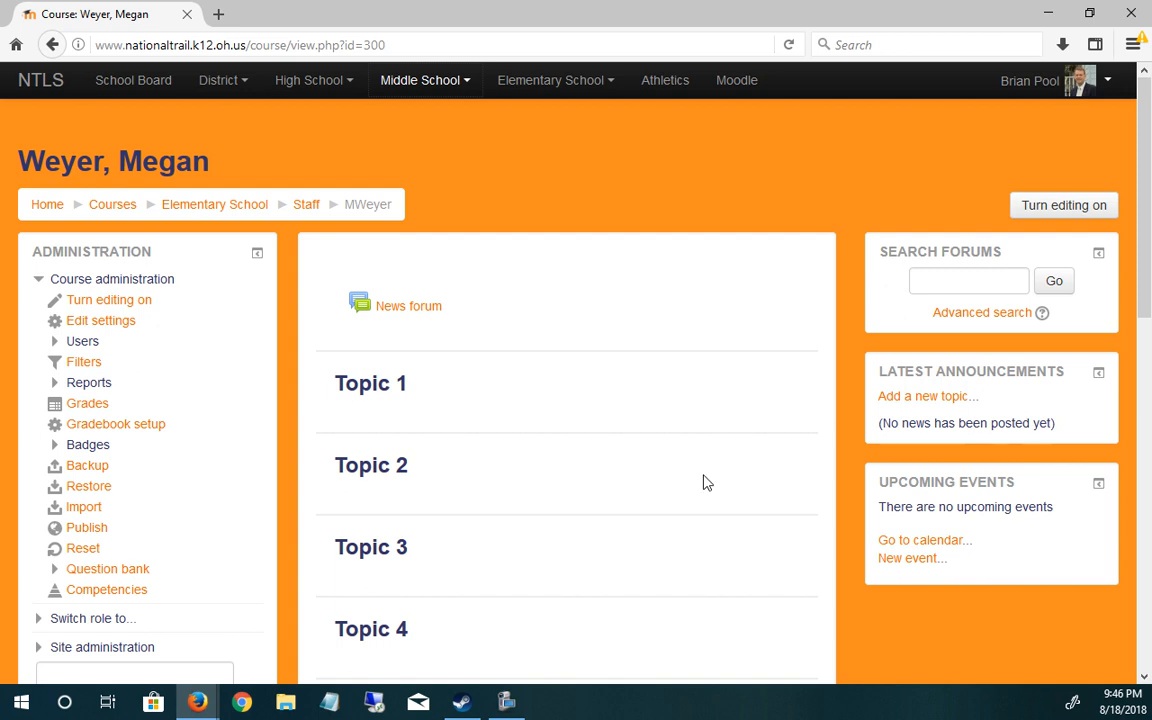
pyautogui.scroll(-5, 558, 411)
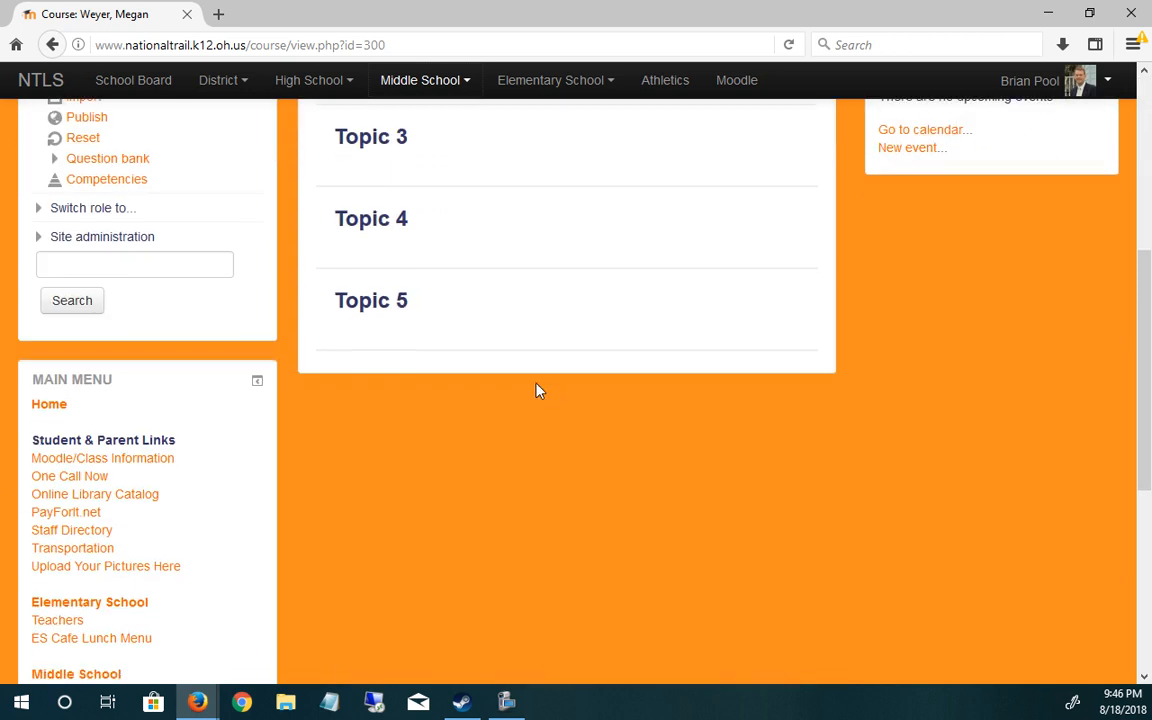
pyautogui.scroll(5, 537, 390)
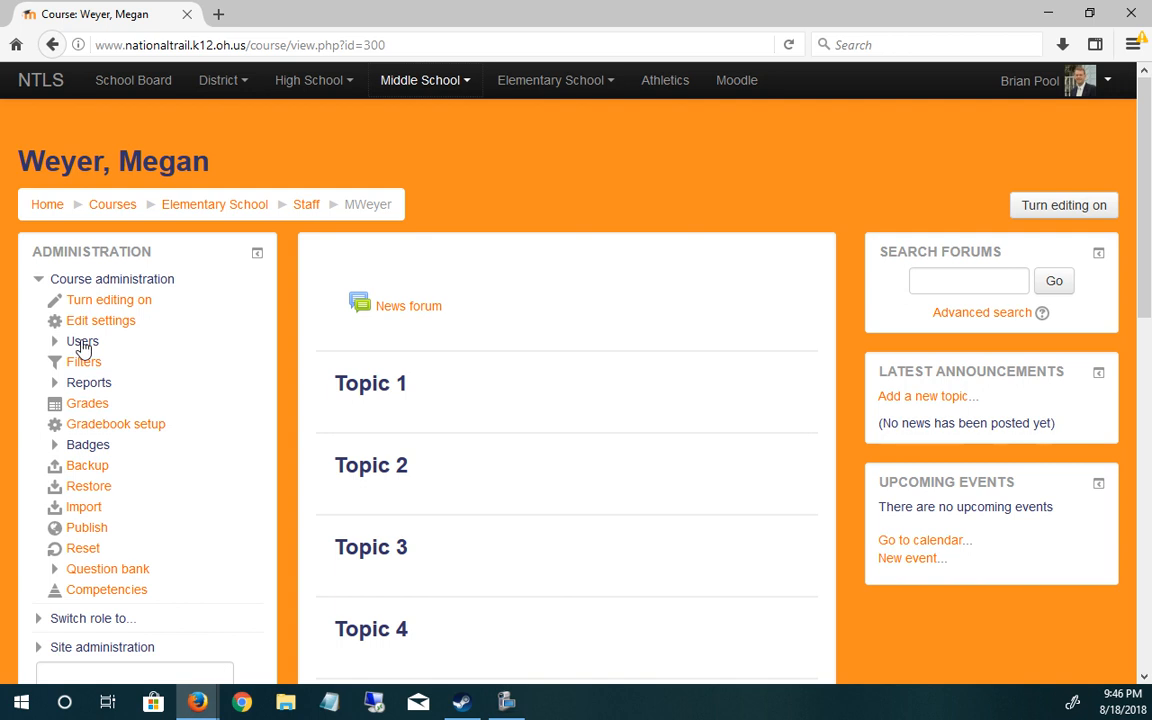
pyautogui.moveTo(21, 145); pyautogui.dragTo(200, 155)
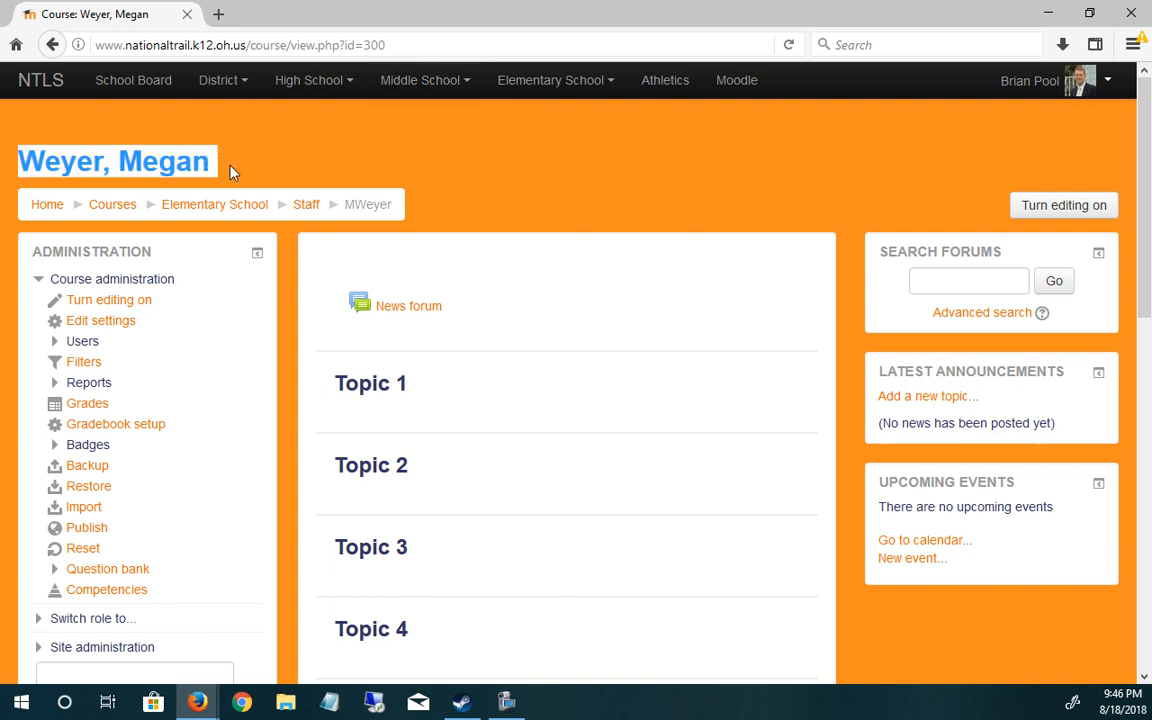
# Step: In the course settings, replace the surname in both the course full name and short name with the teacher's new surname
pyautogui.click(118, 328)
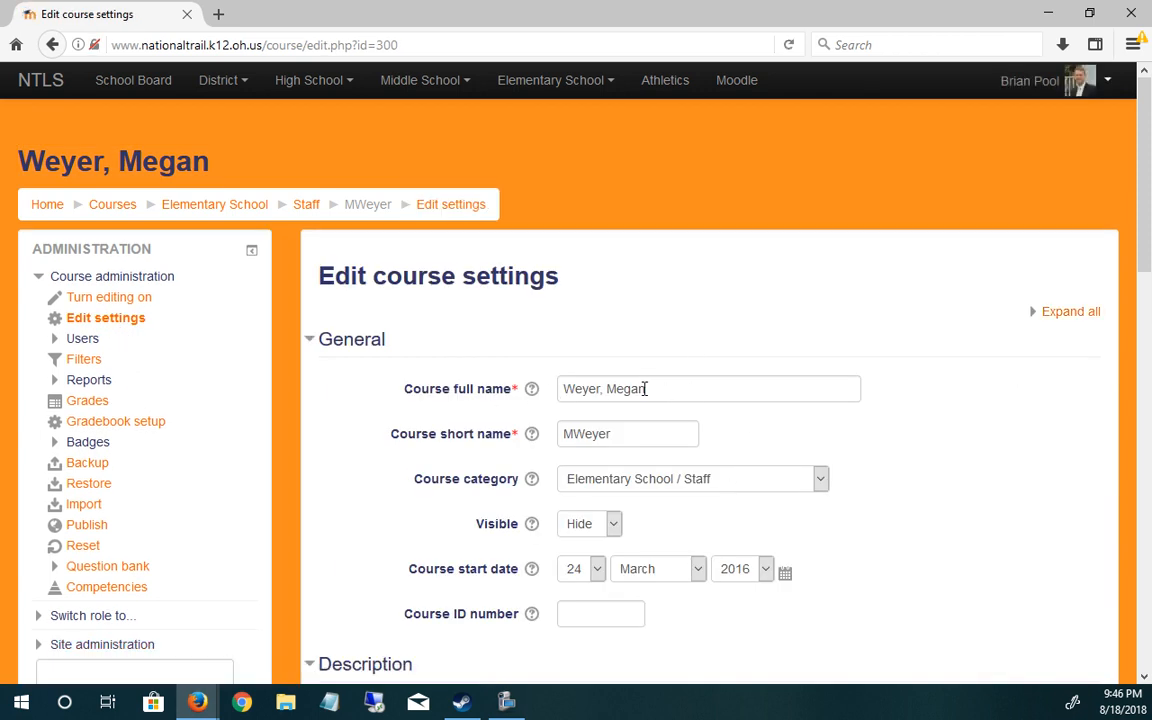
pyautogui.doubleClick(578, 389)
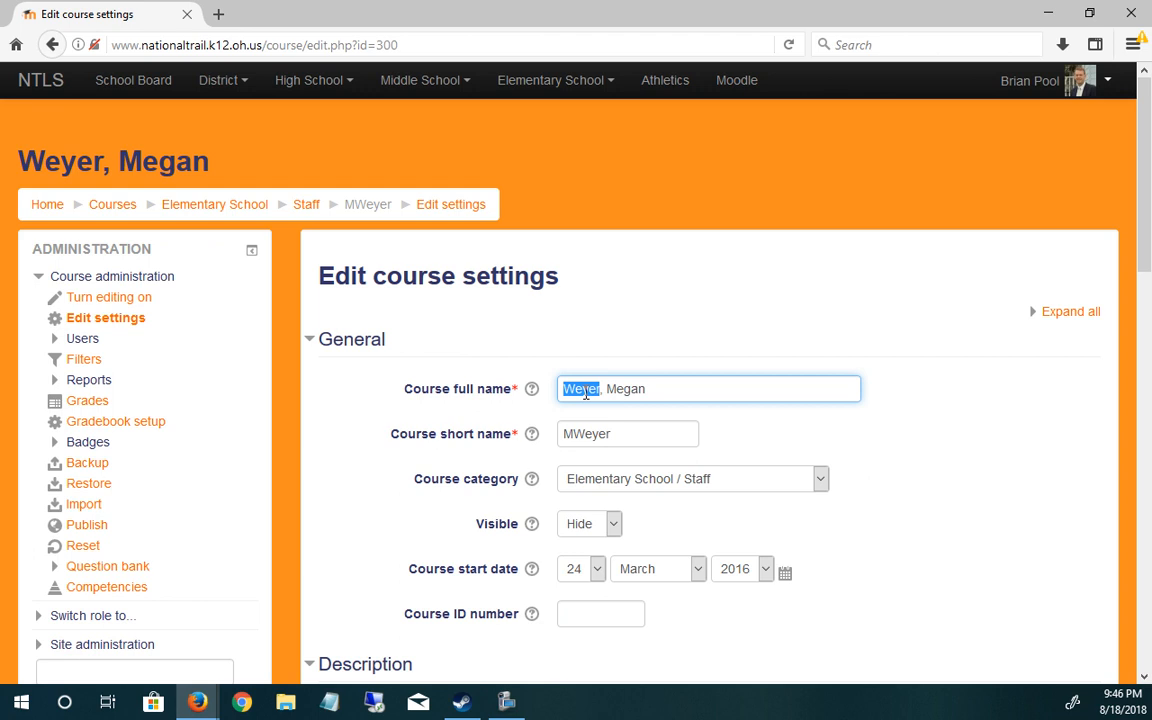
pyautogui.write('Smith')
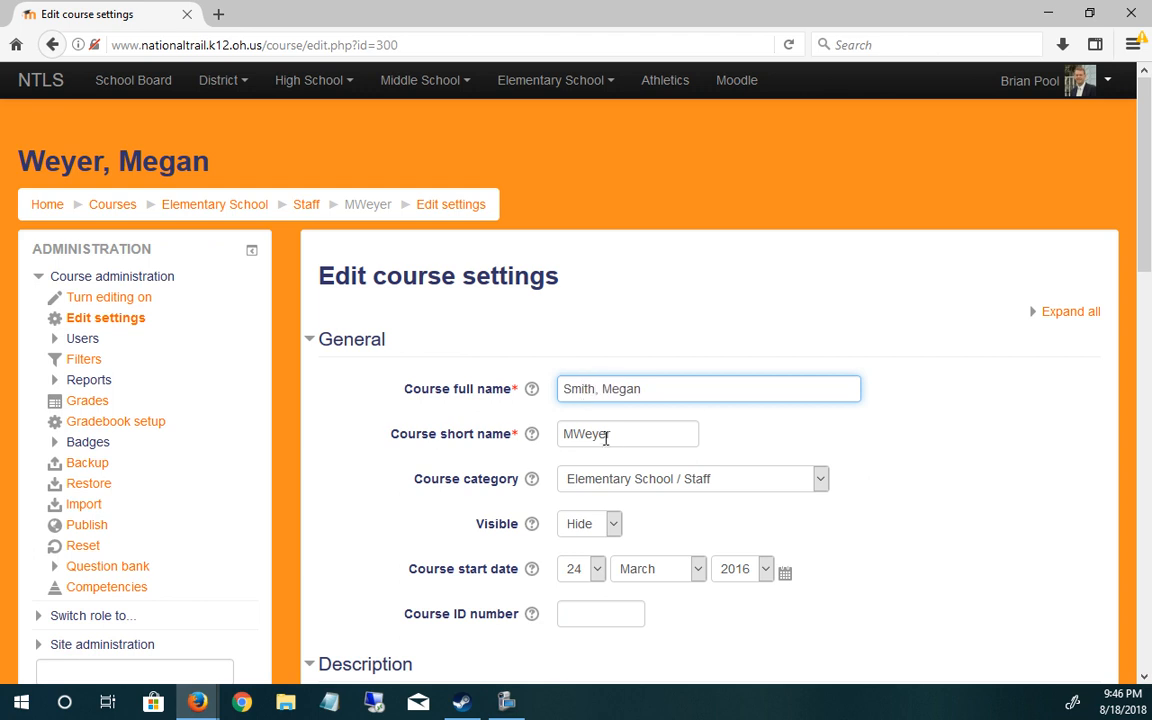
pyautogui.moveTo(612, 435); pyautogui.dragTo(583, 438)
pyautogui.write('Smith')
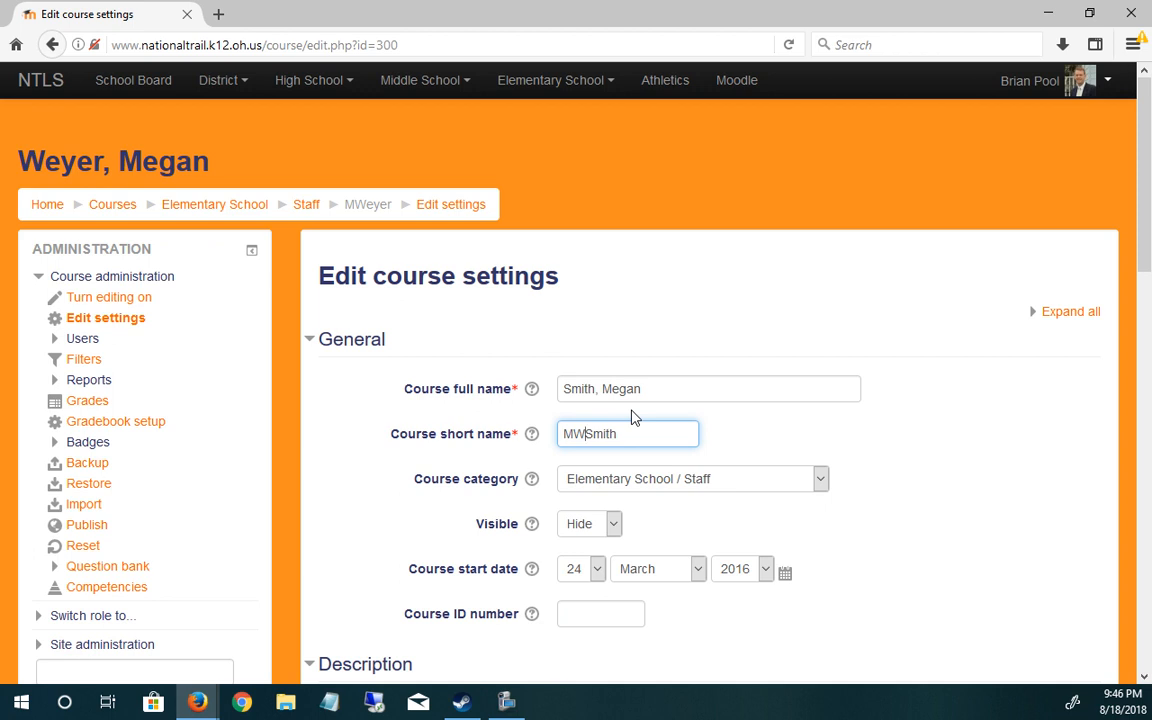
pyautogui.press('BackSpace')
# Step: Check the visibility options available for the course without choosing another one
pyautogui.scroll(-2, 980, 460)
pyautogui.click(605, 328)
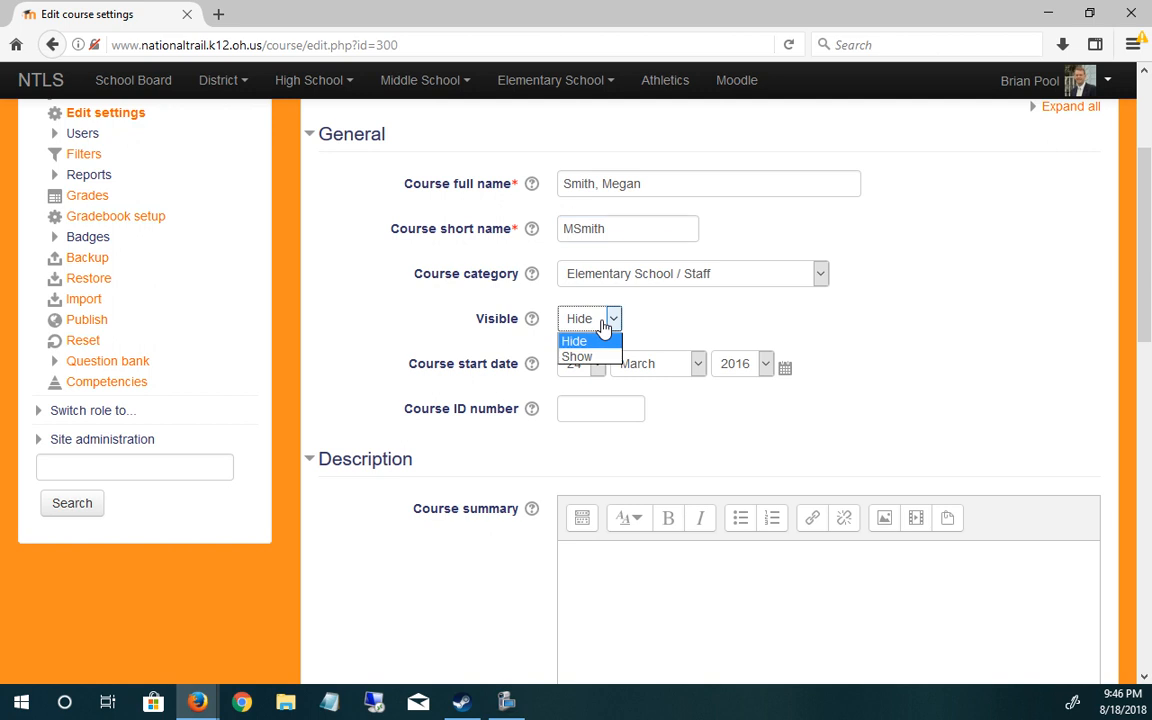
pyautogui.click(977, 319)
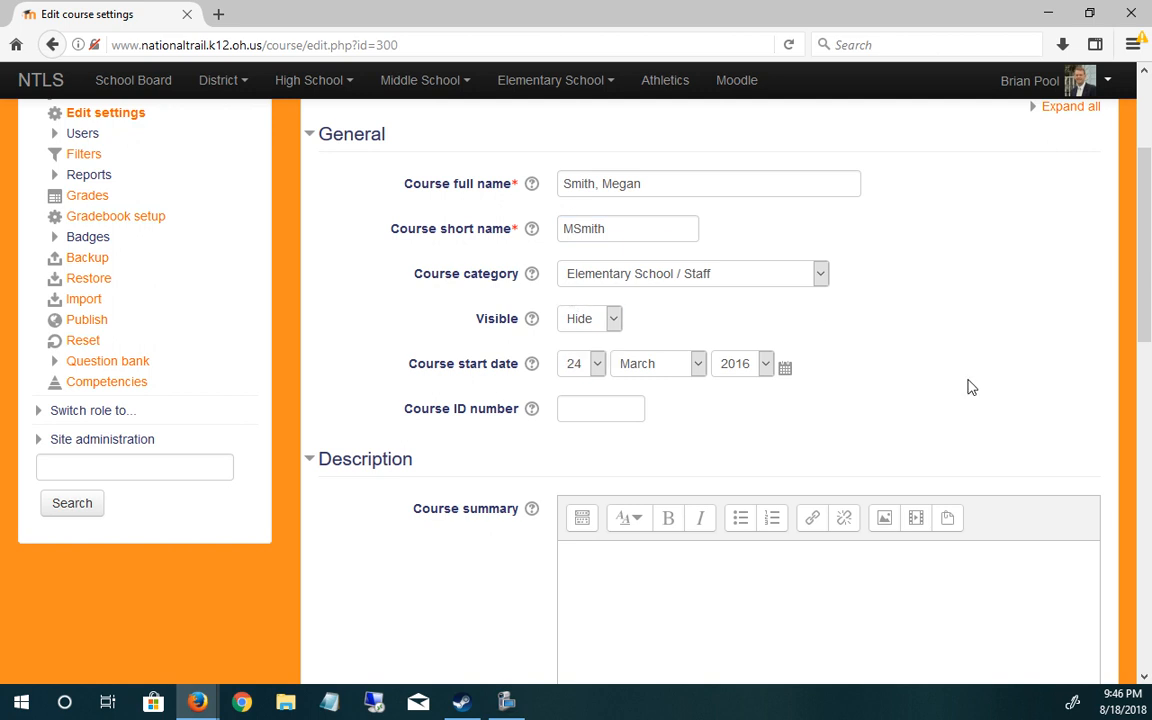
# Step: Set the number of sections in the course format to 1
pyautogui.scroll(-6, 968, 387)
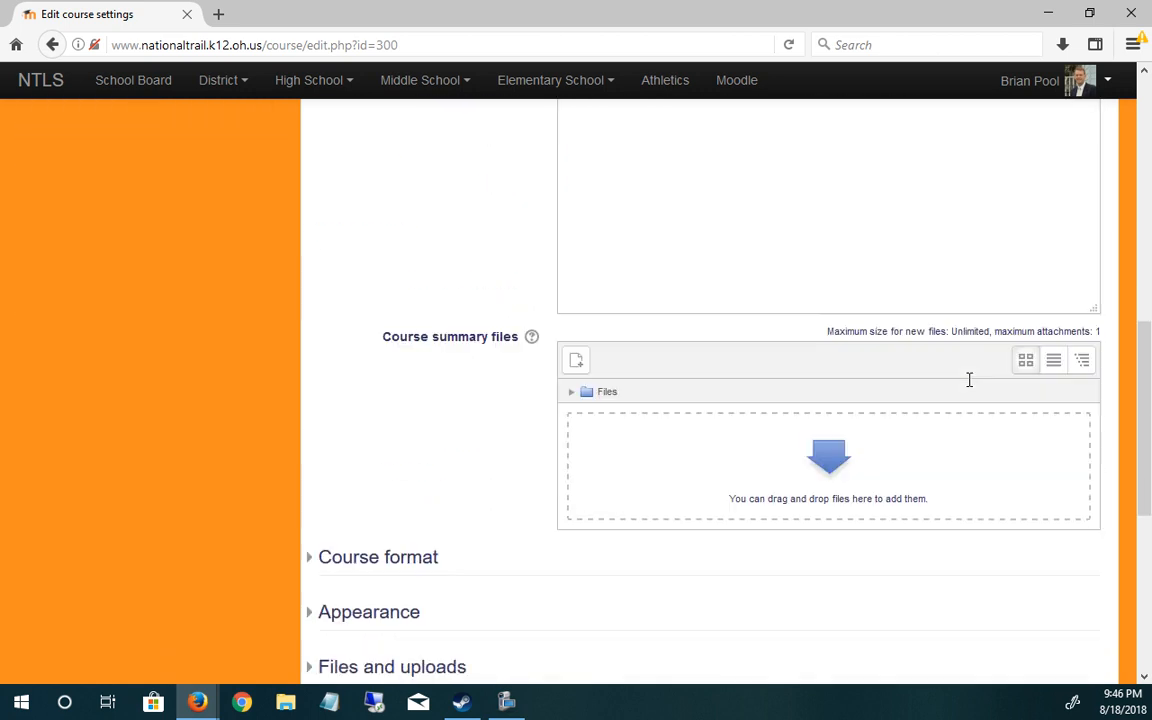
pyautogui.scroll(-2, 968, 387)
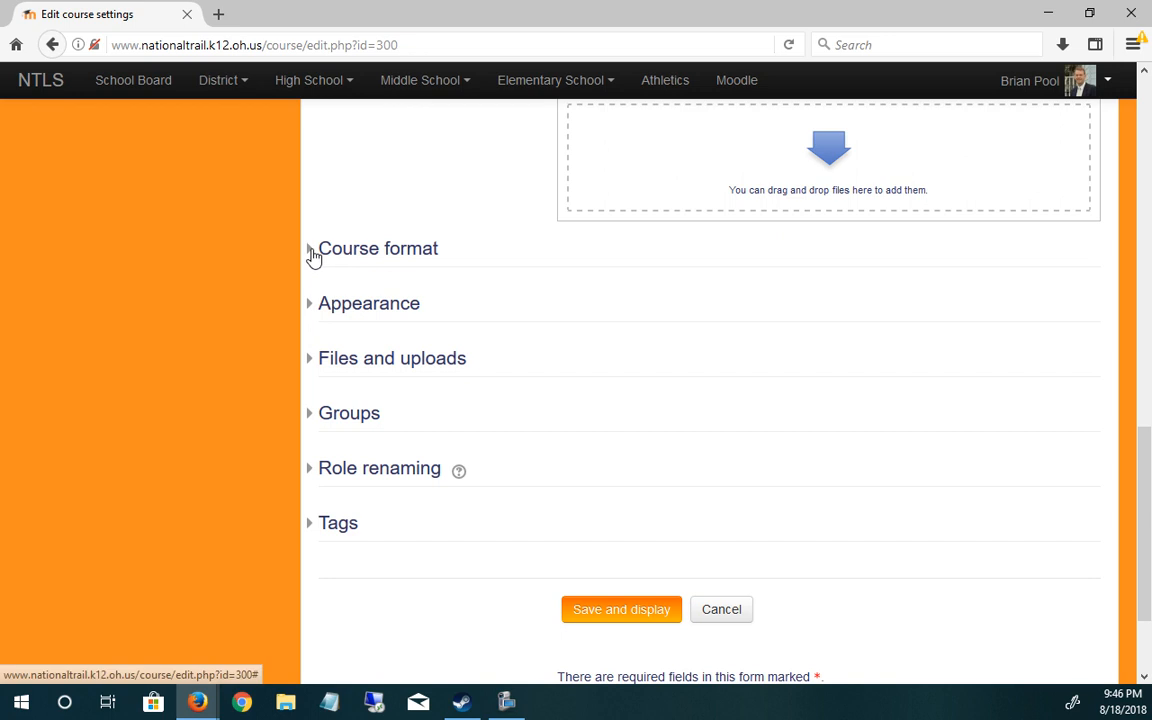
pyautogui.click(313, 256)
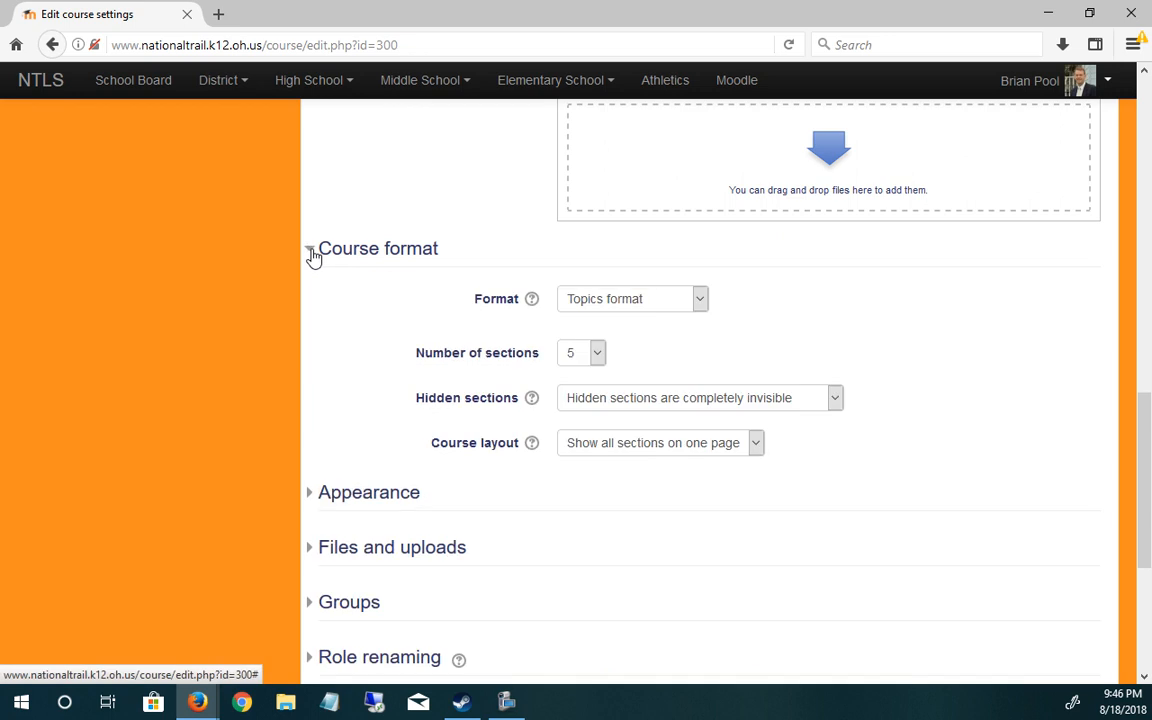
pyautogui.click(580, 355)
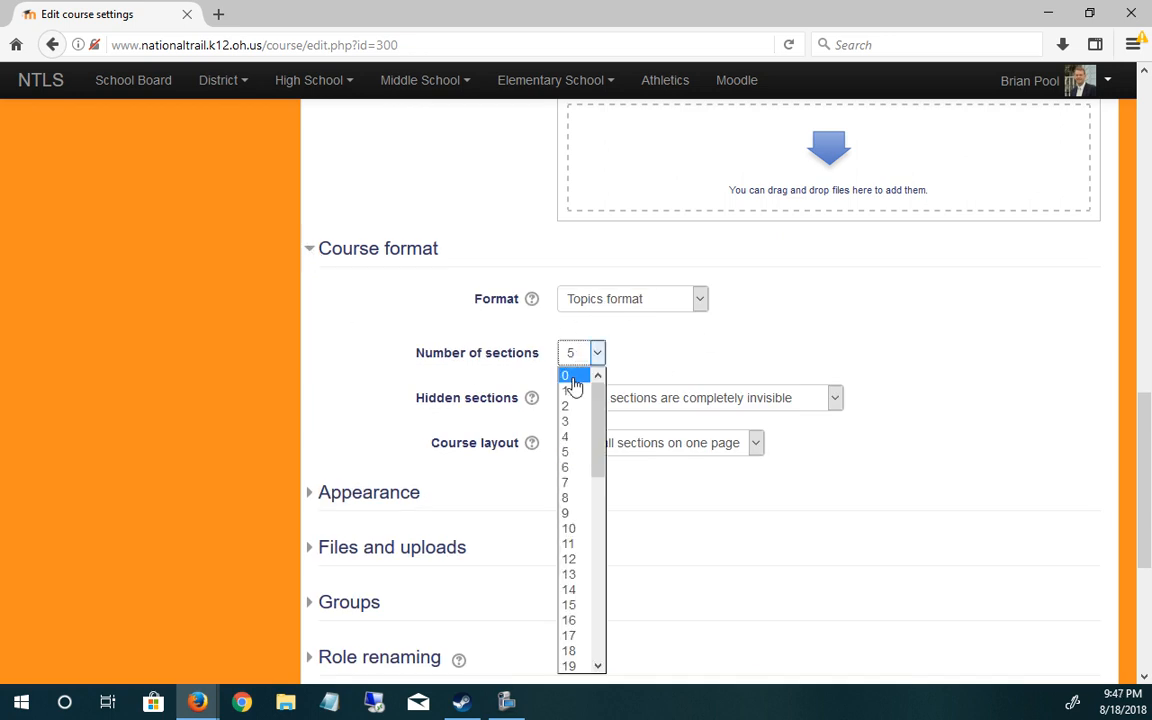
pyautogui.click(567, 377)
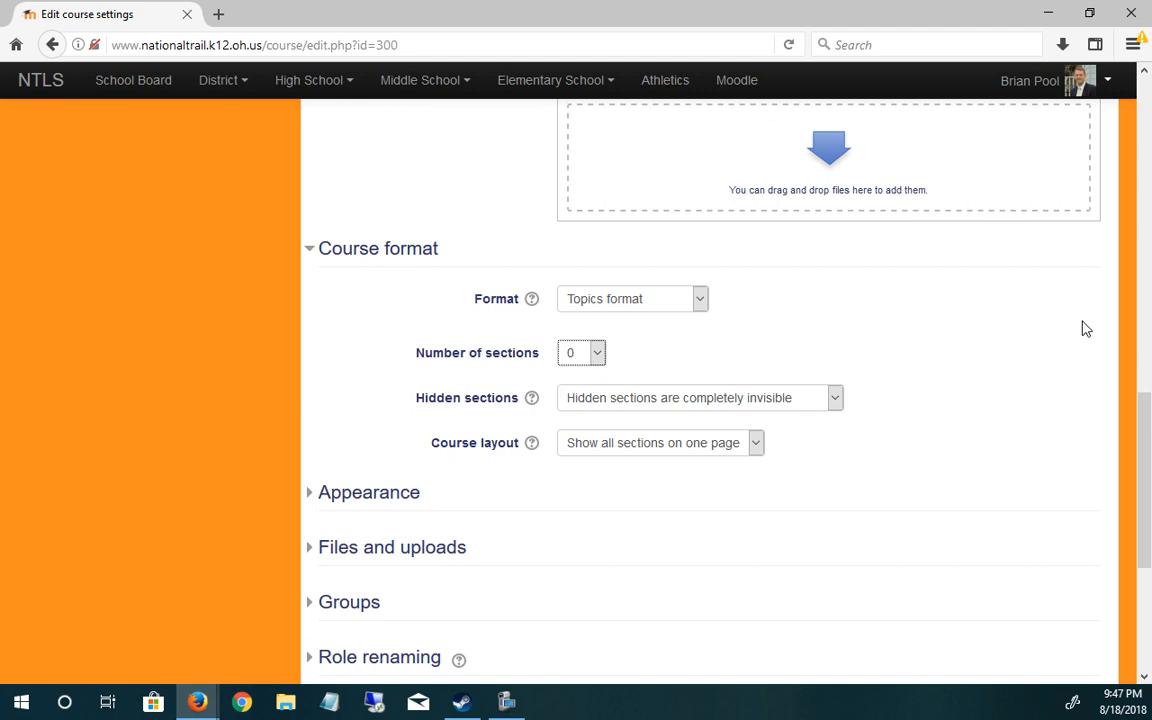
pyautogui.click(585, 362)
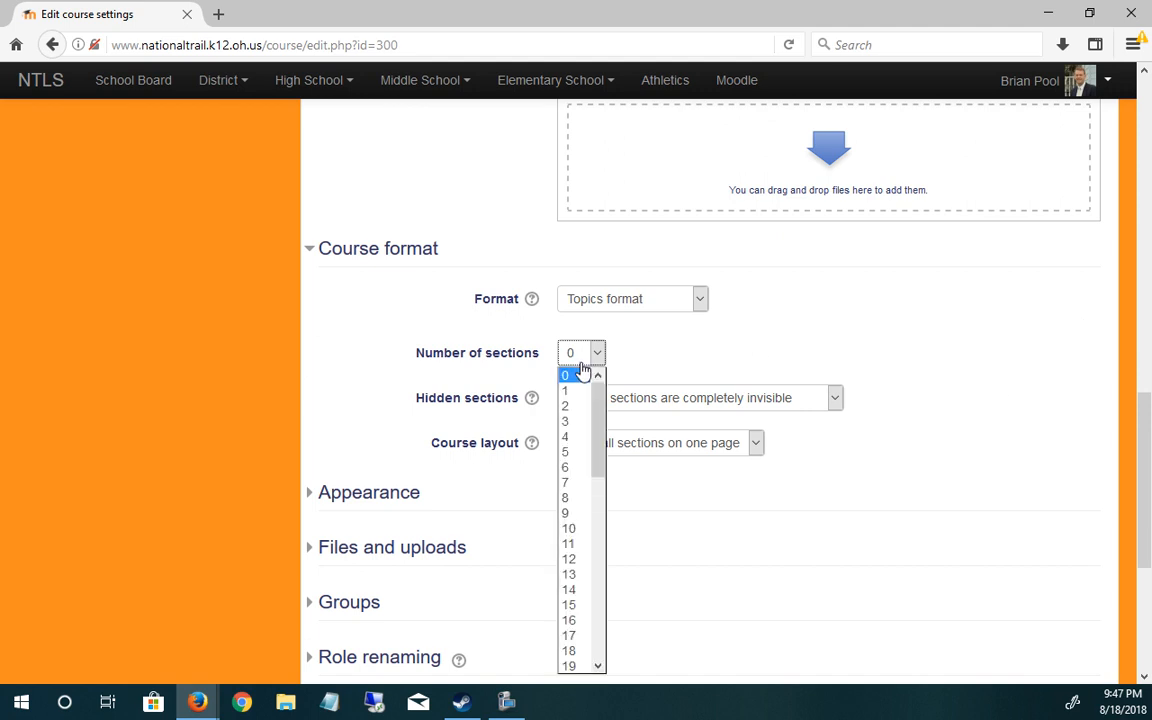
pyautogui.click(568, 392)
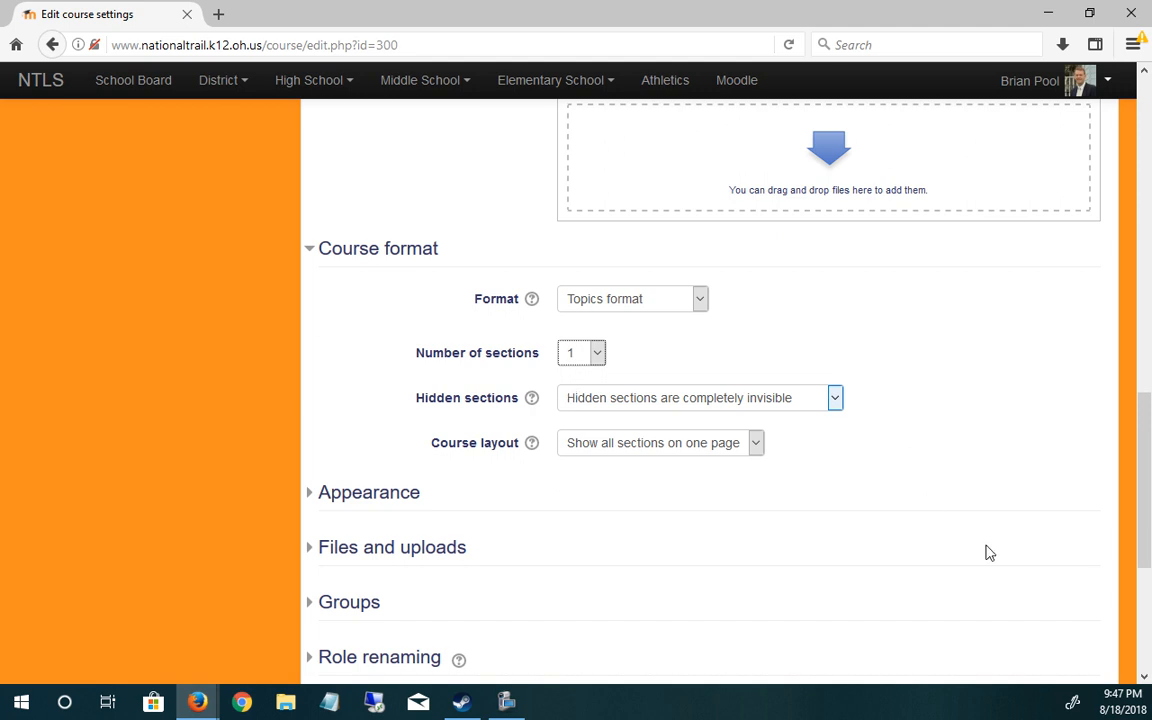
pyautogui.scroll(-3, 985, 550)
pyautogui.scroll(5, 950, 530)
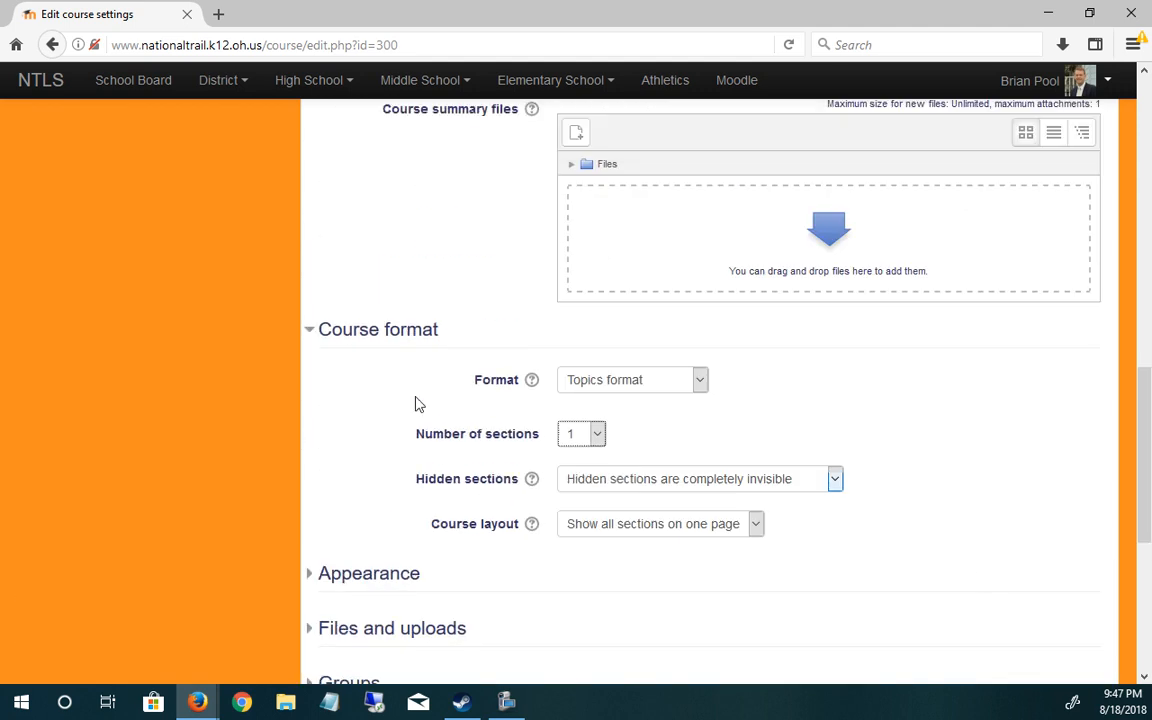
pyautogui.click(595, 448)
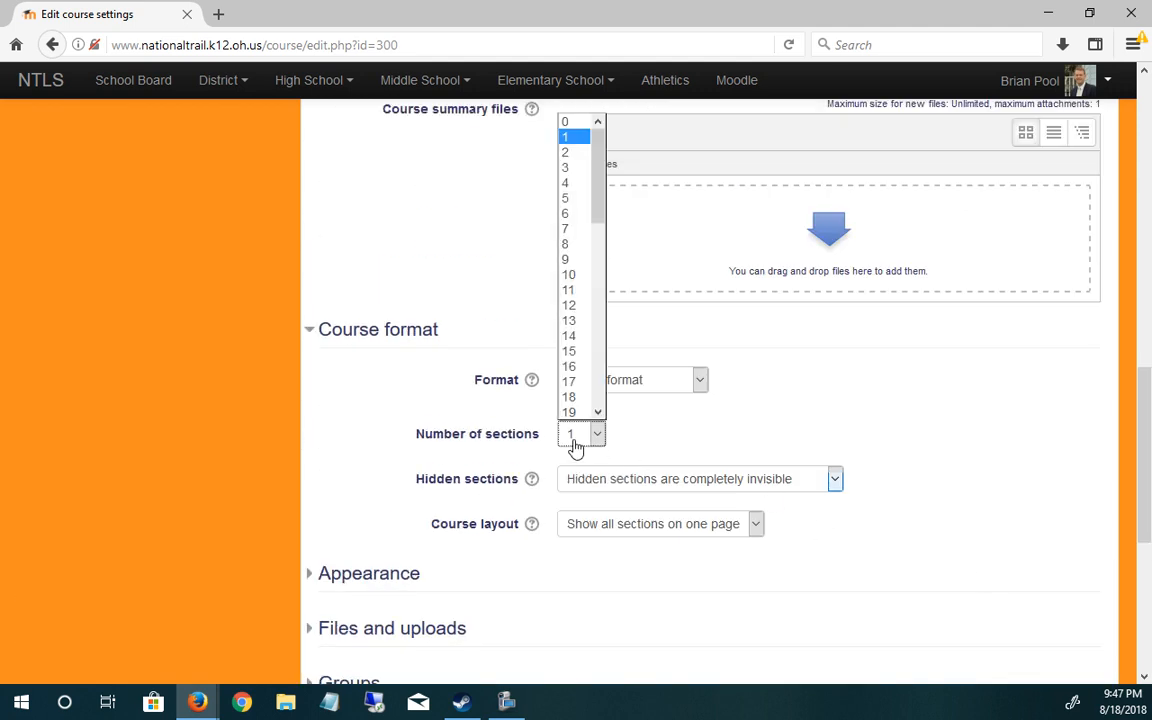
pyautogui.click(568, 138)
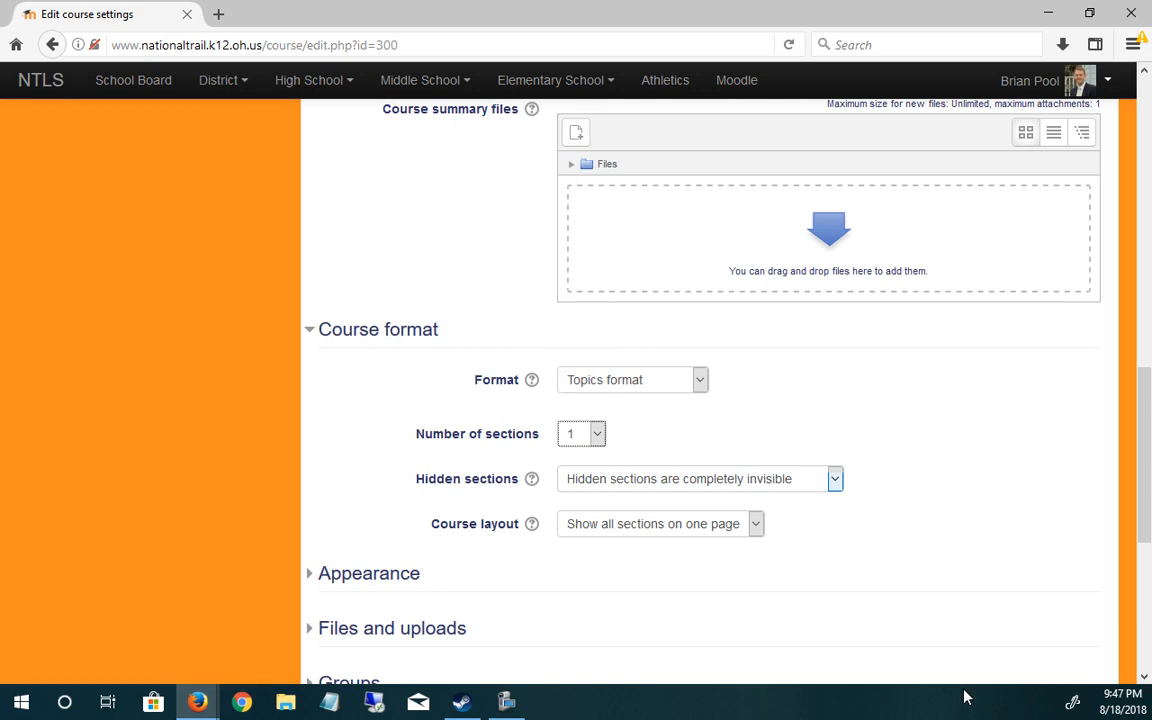
# Step: Save the course settings, return to the course page and turn editing on
pyautogui.scroll(-6, 884, 612)
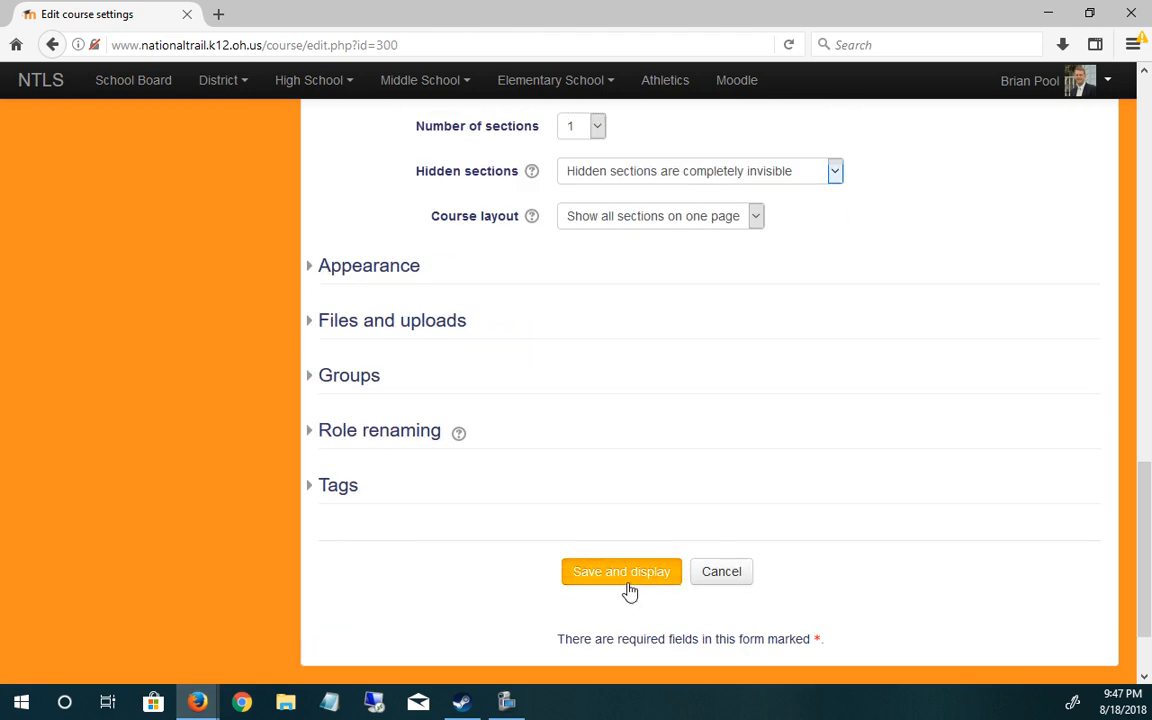
pyautogui.click(628, 583)
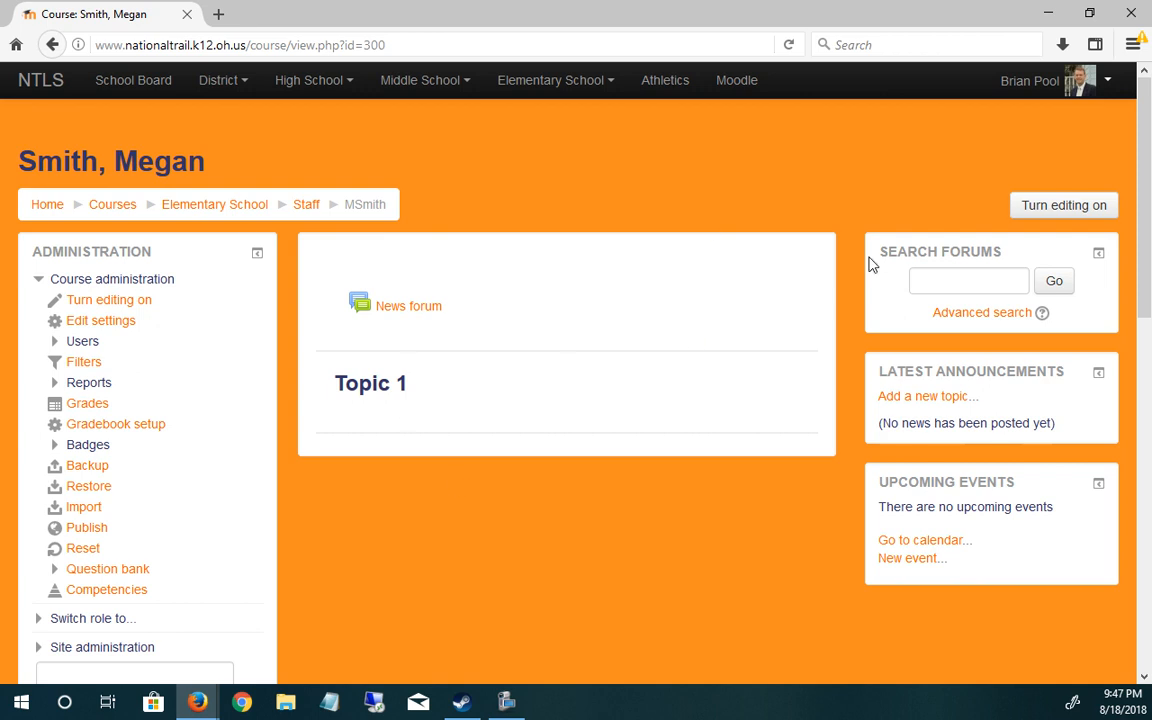
pyautogui.click(1068, 207)
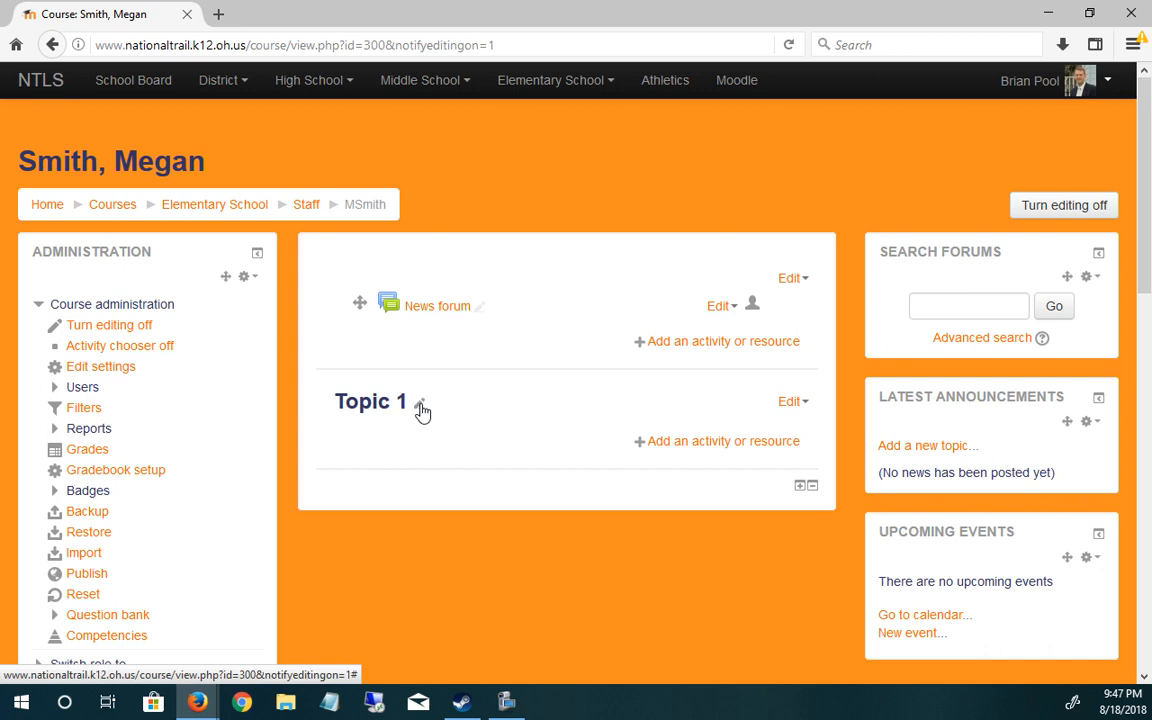
# Step: Replace the default section name of Topic 1 with Bio, leave its summary empty and save the section
pyautogui.click(792, 402)
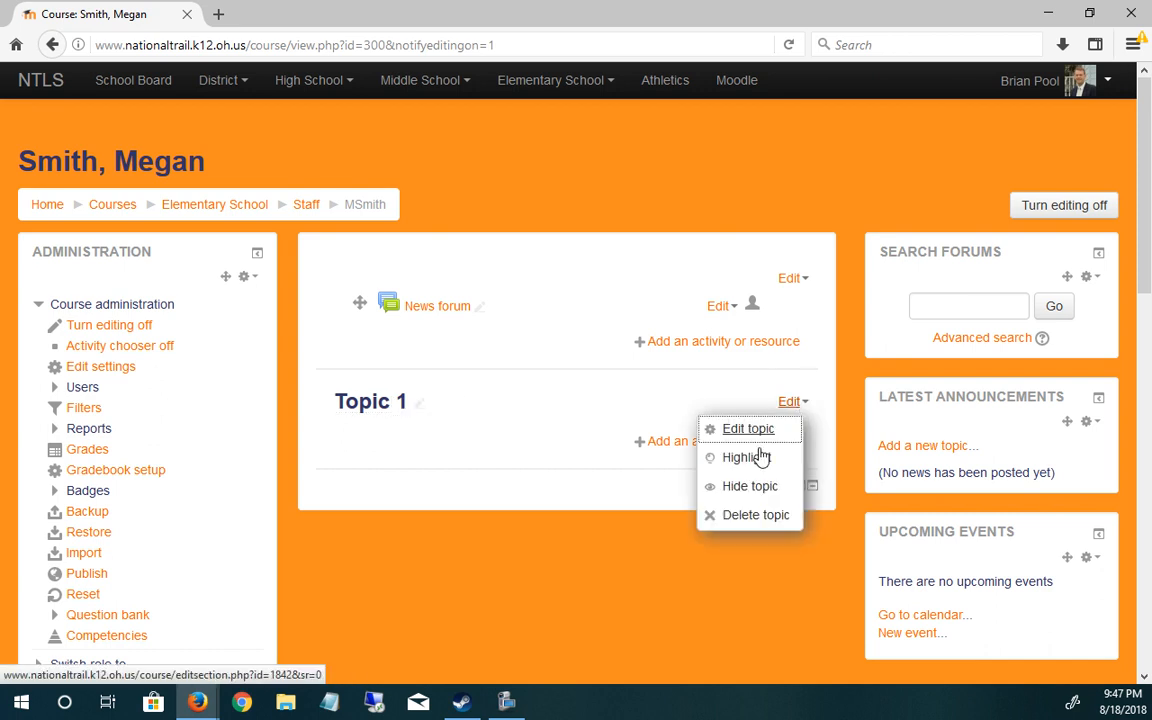
pyautogui.click(749, 432)
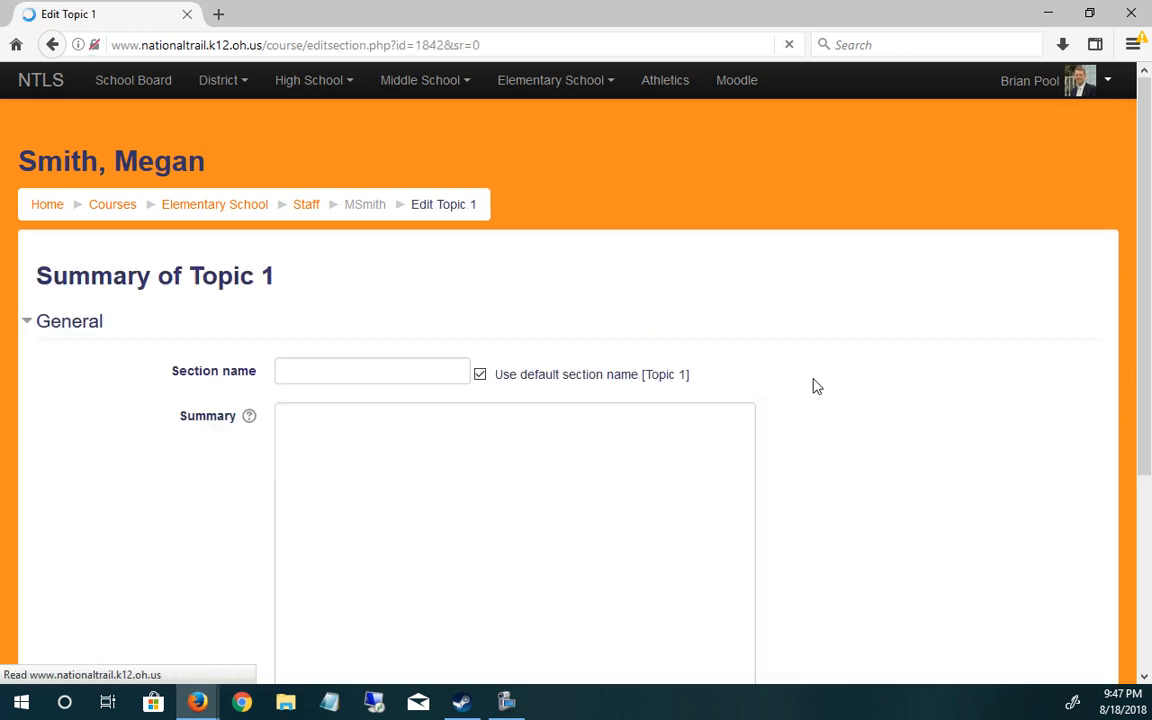
pyautogui.click(481, 377)
pyautogui.click(431, 366)
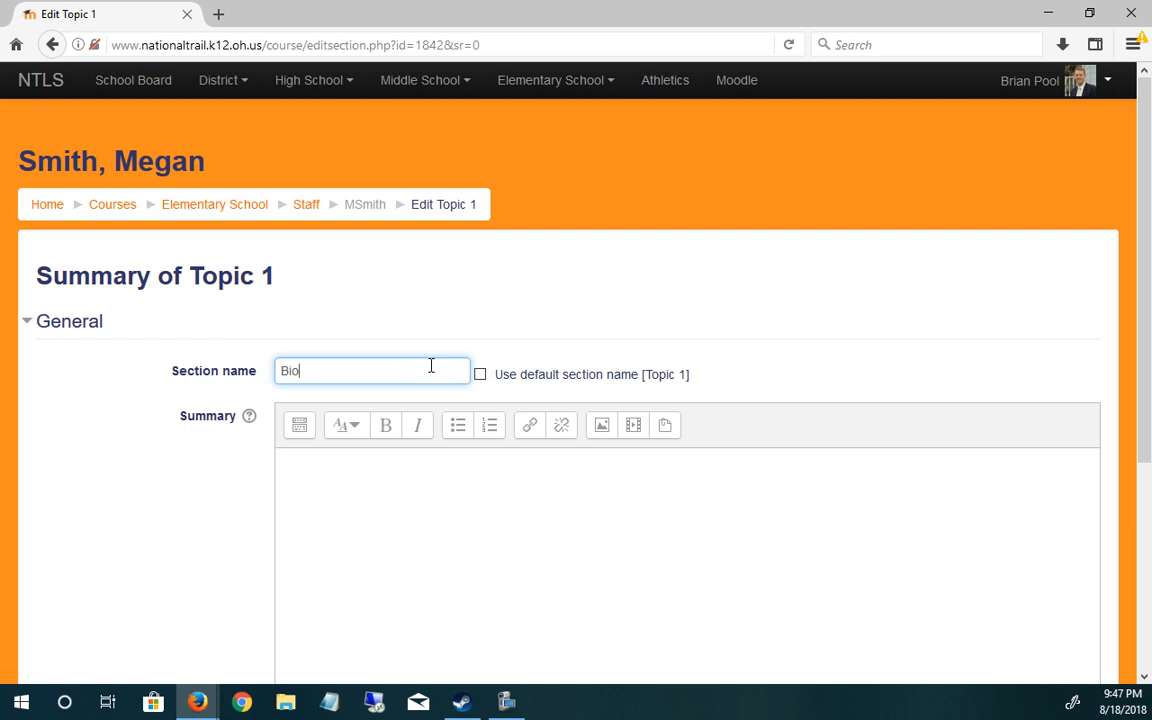
pyautogui.scroll(-3, 575, 660)
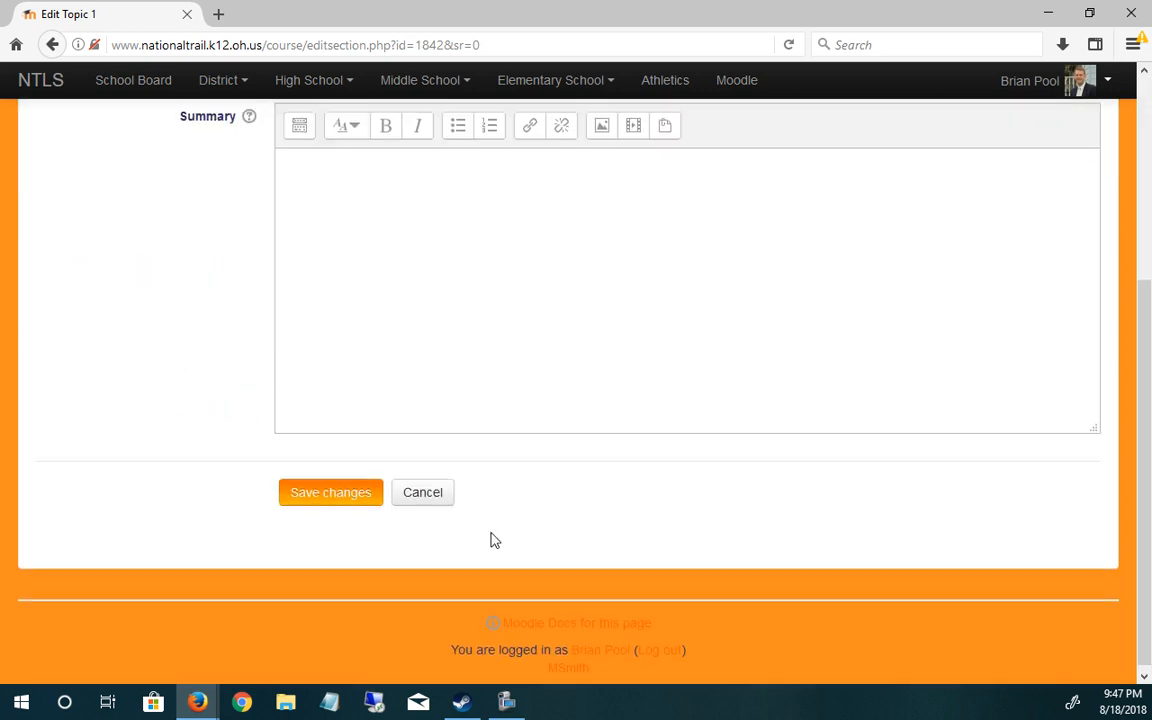
pyautogui.scroll(3, 491, 537)
pyautogui.scroll(-1, 473, 563)
pyautogui.scroll(-1, 482, 565)
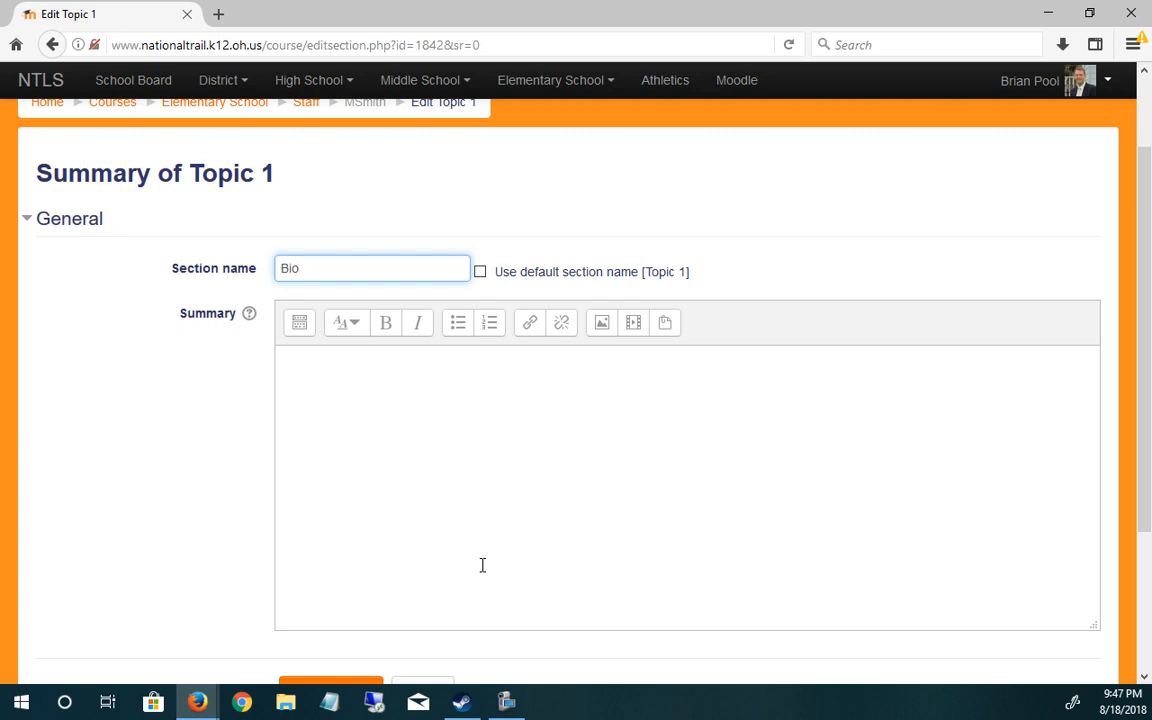
pyautogui.click(445, 475)
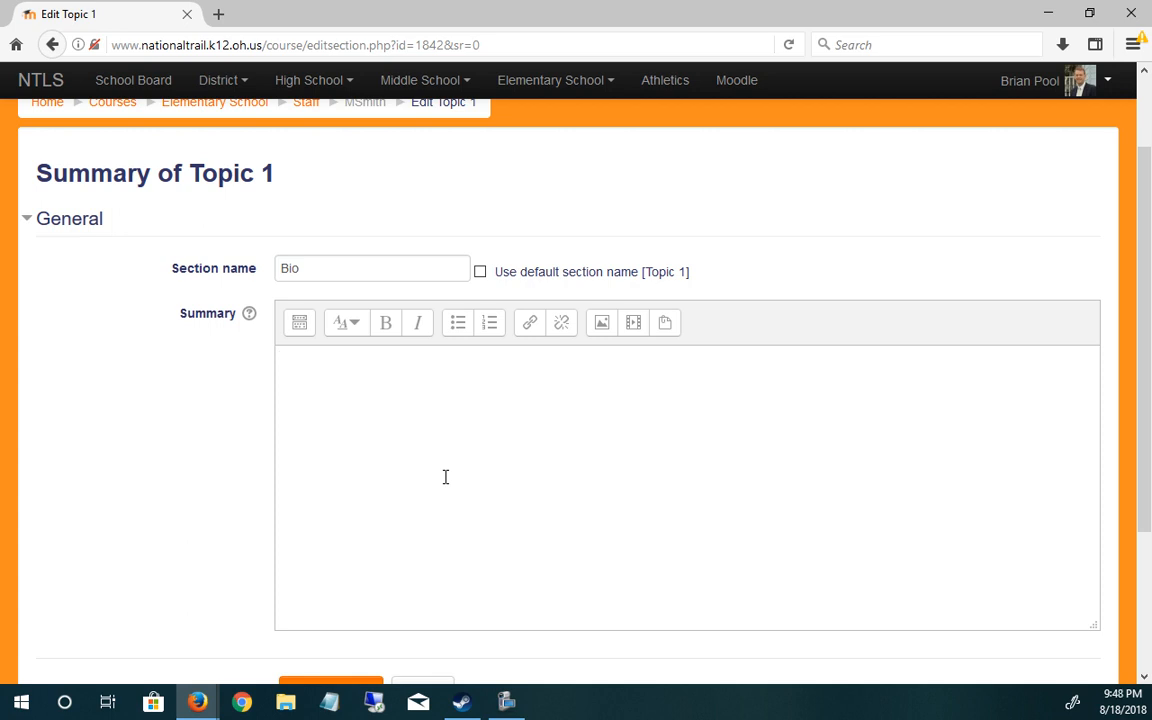
pyautogui.scroll(-4, 405, 556)
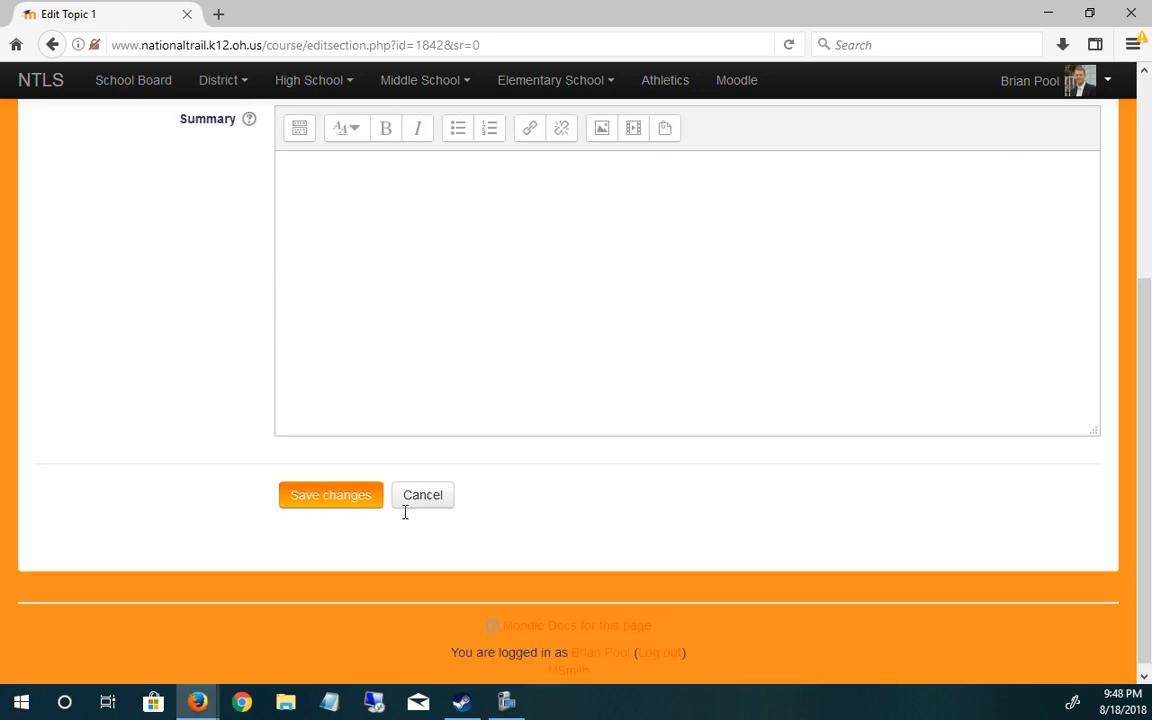
pyautogui.click(346, 497)
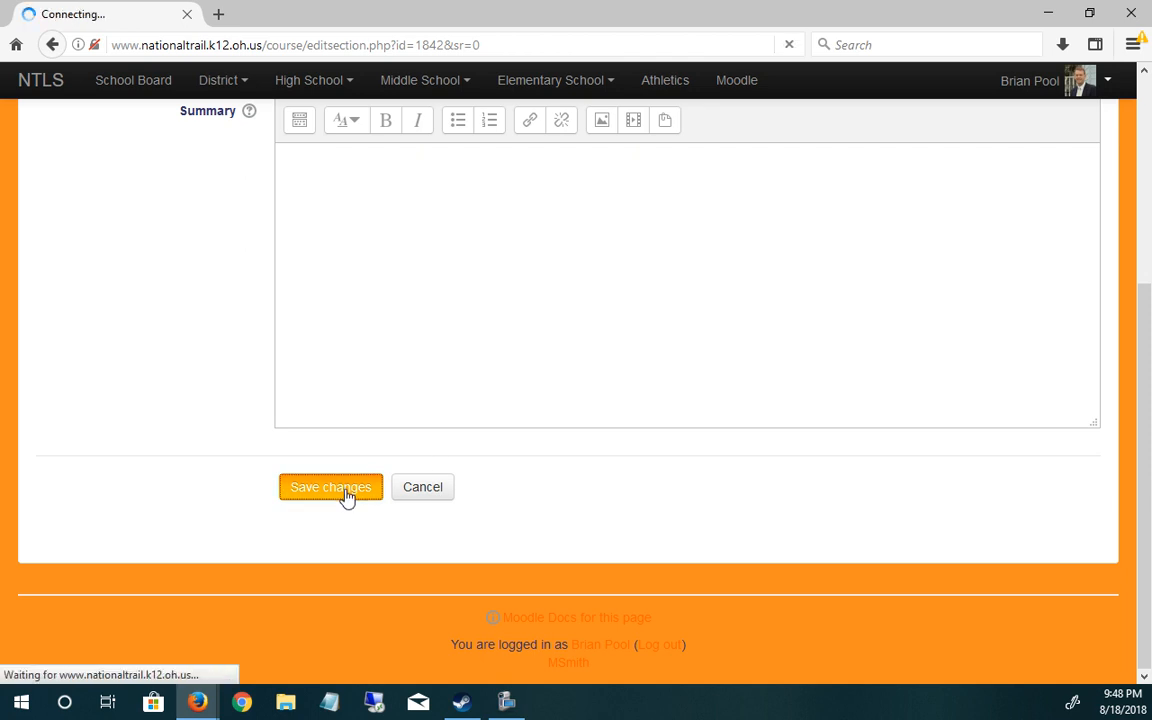
pyautogui.scroll(3, 415, 458)
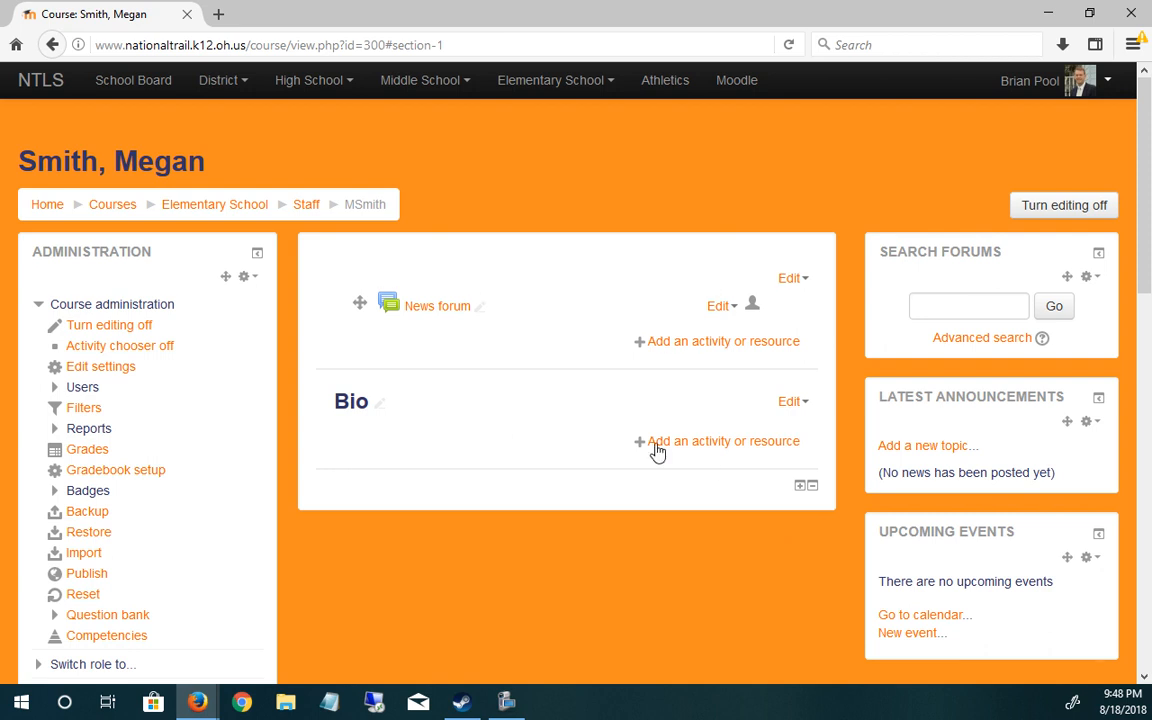
# Step: Hide the Bio topic and the News forum on the course page
pyautogui.click(793, 412)
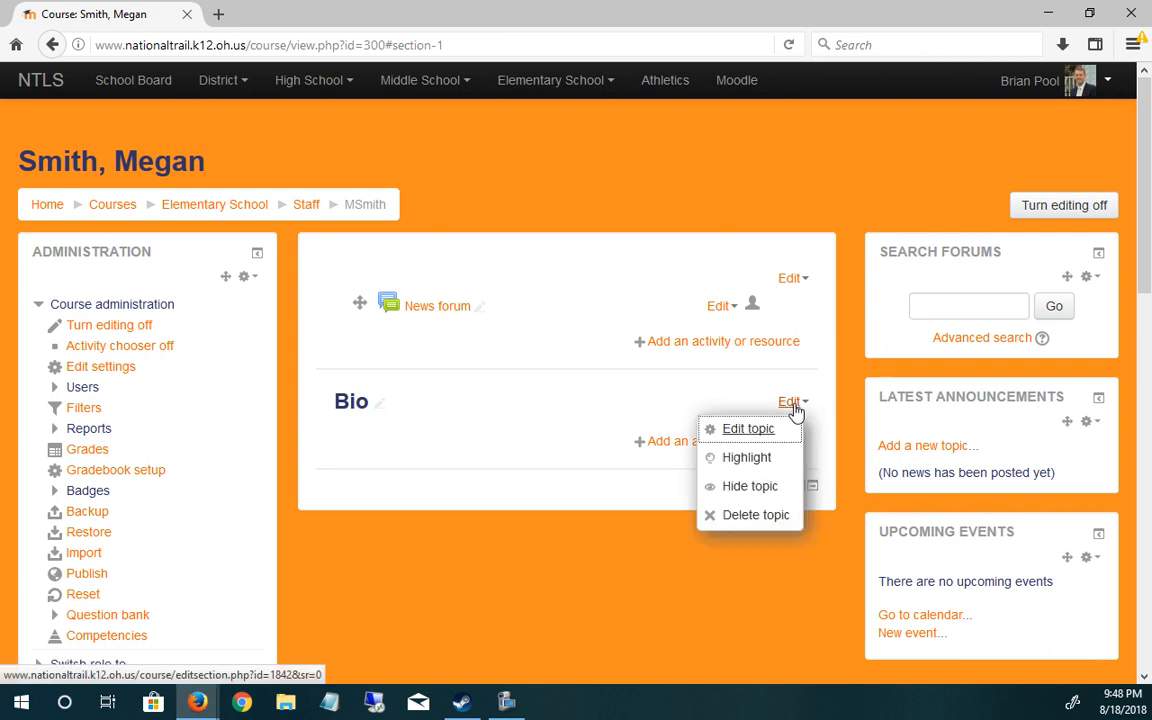
pyautogui.click(748, 486)
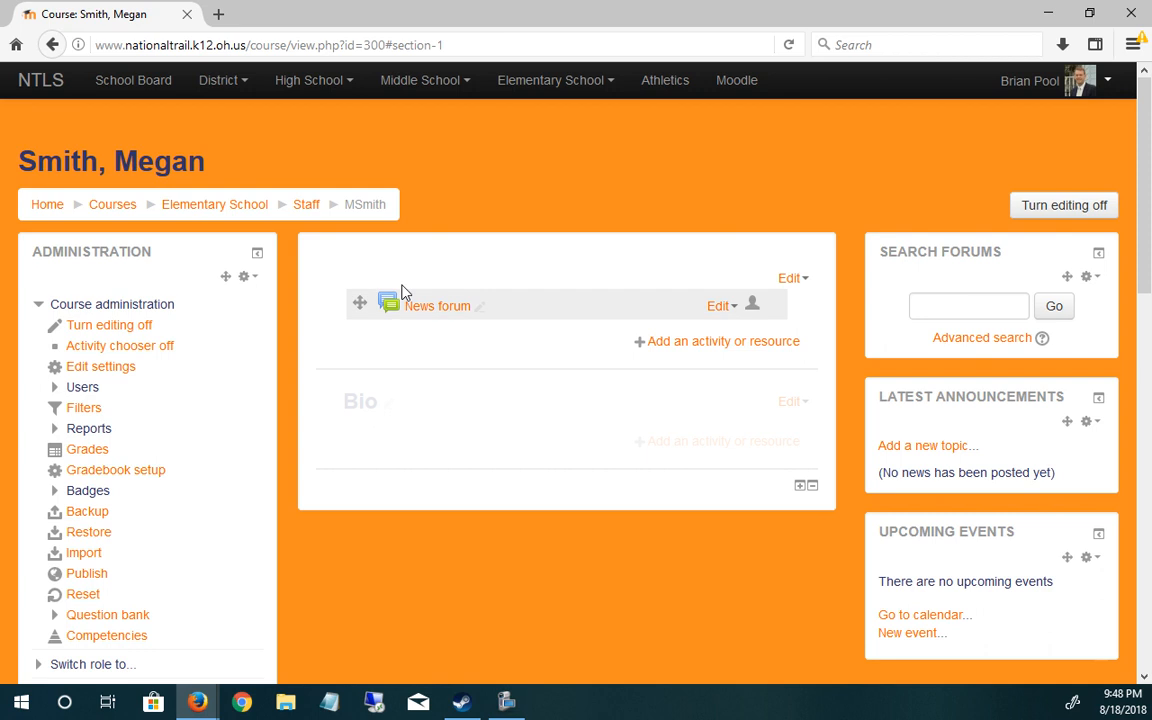
pyautogui.click(721, 307)
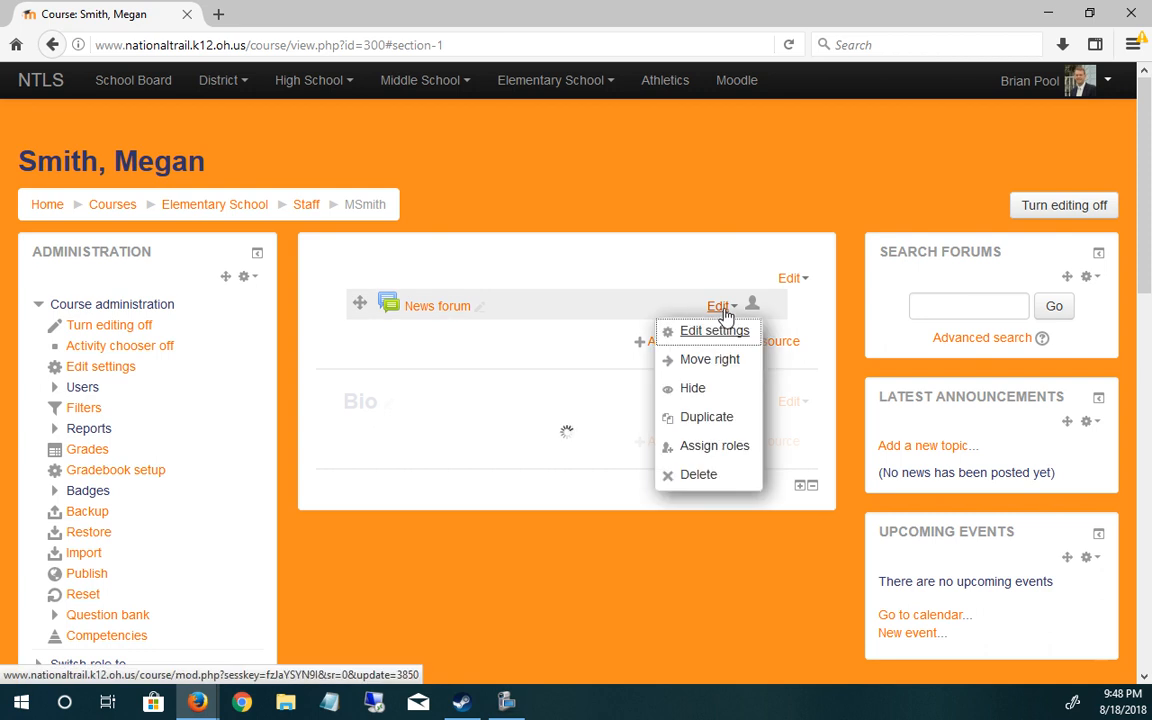
pyautogui.click(708, 388)
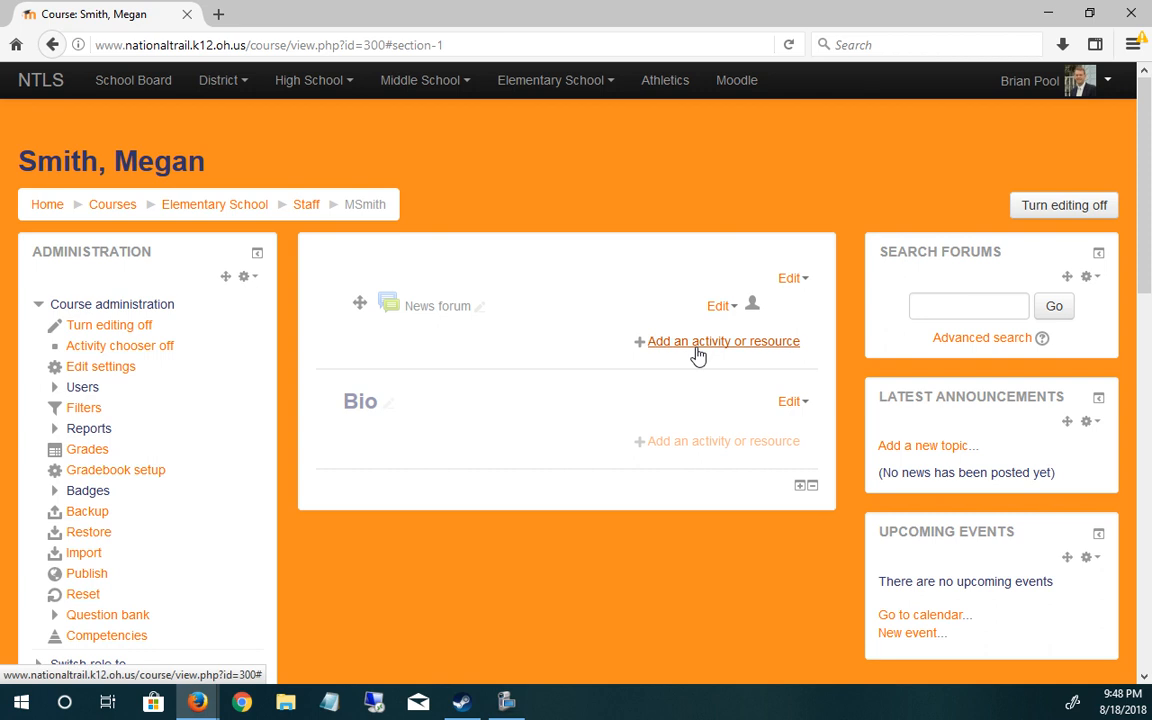
pyautogui.click(800, 283)
pyautogui.click(749, 309)
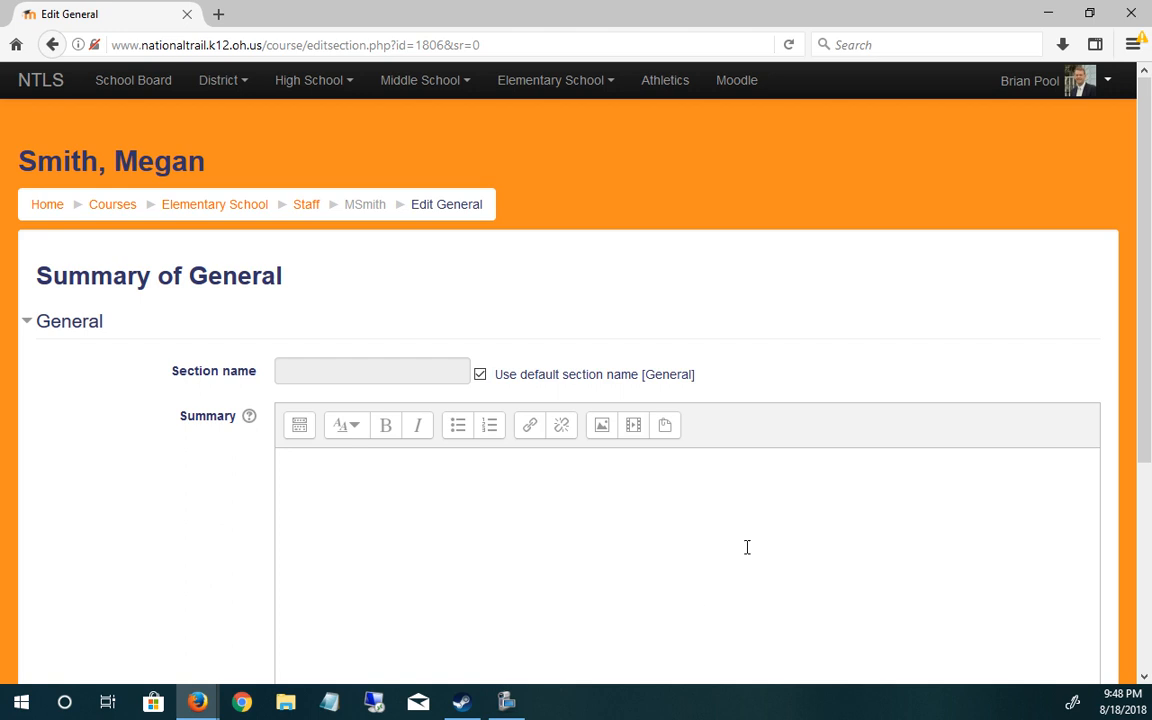
pyautogui.scroll(-3, 746, 547)
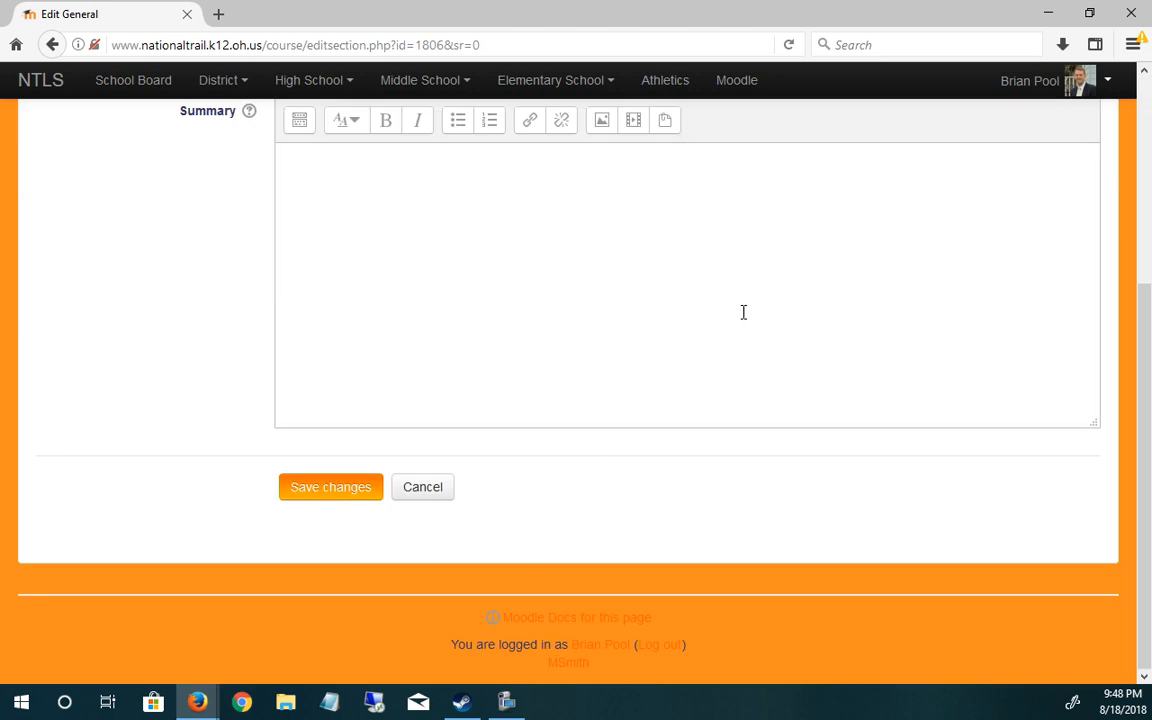
pyautogui.click(422, 488)
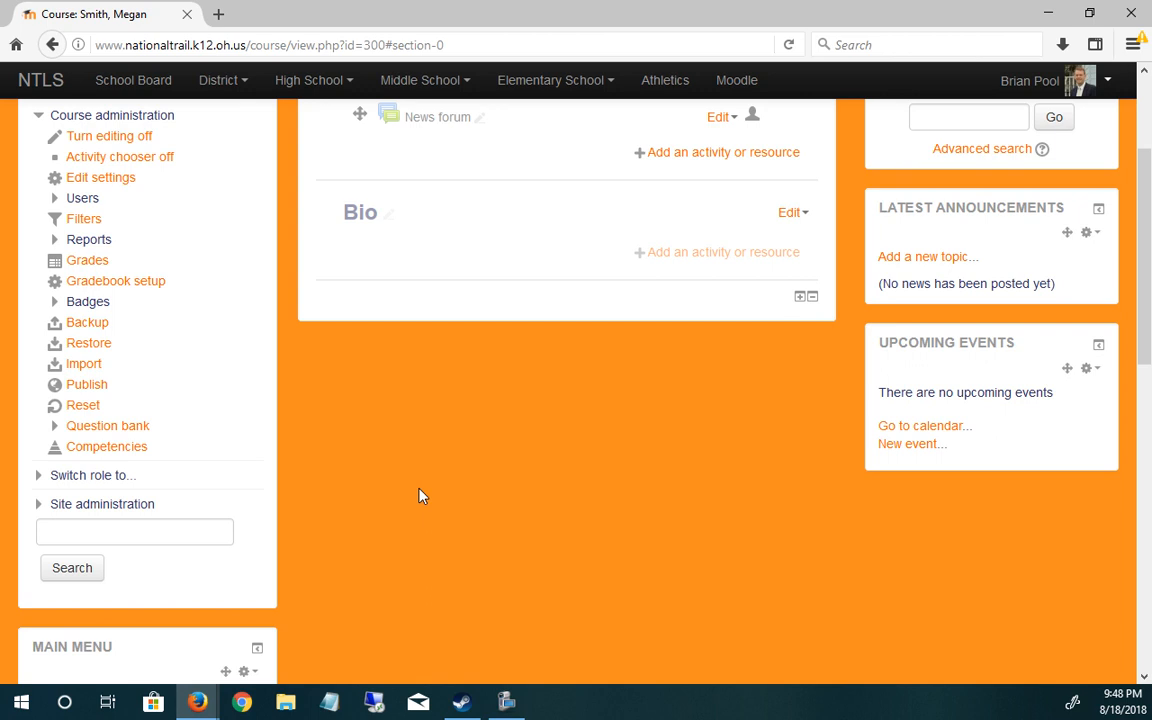
pyautogui.scroll(2, 600, 583)
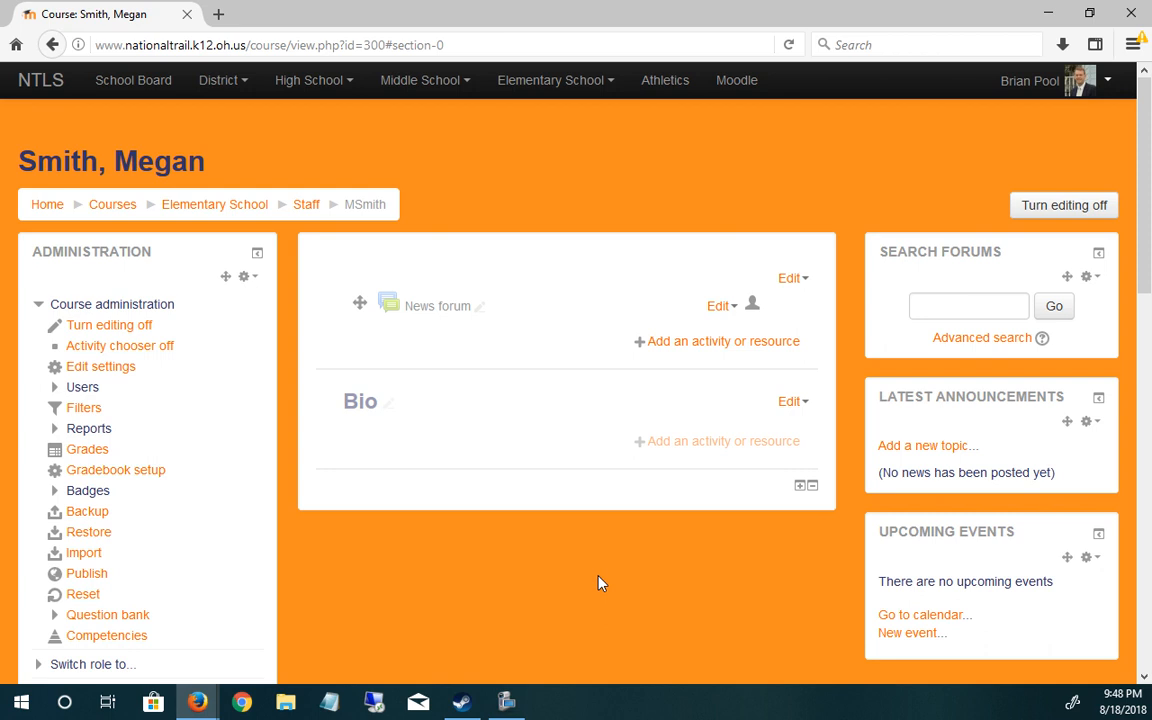
# Step: Examine the summary editor of the course's general section with its full formatting toolbar expanded, and return to the course page without saving
pyautogui.click(789, 280)
pyautogui.click(755, 306)
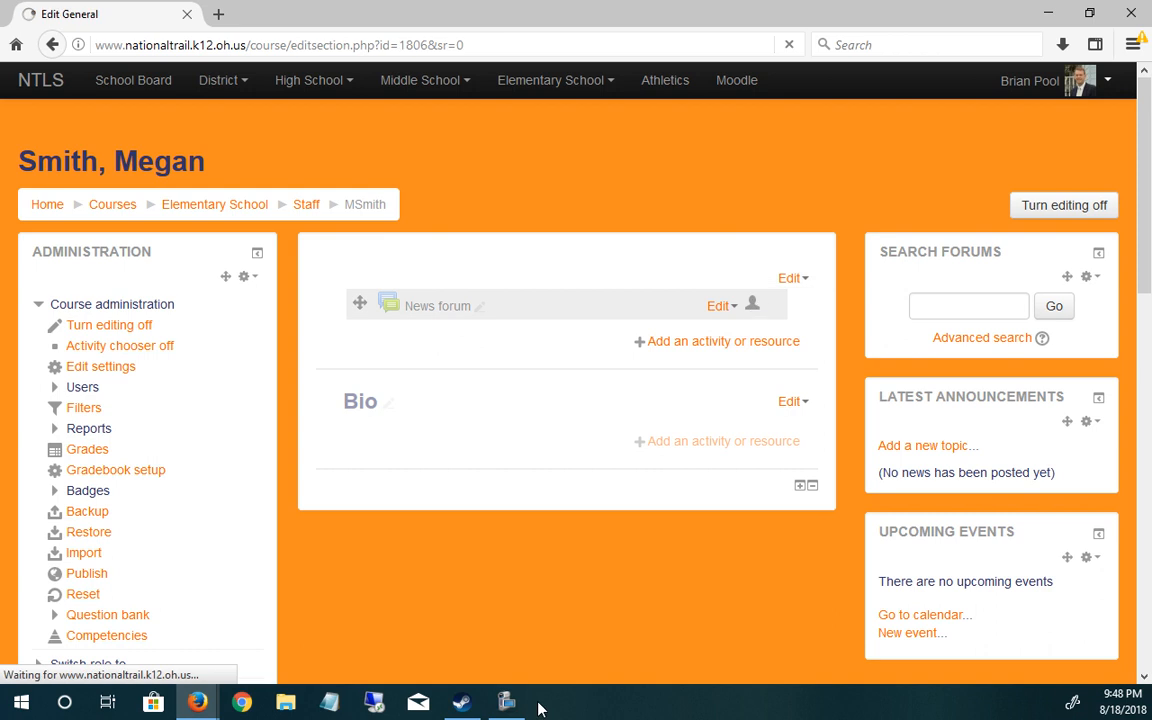
pyautogui.scroll(-5, 357, 479)
pyautogui.scroll(5, 359, 485)
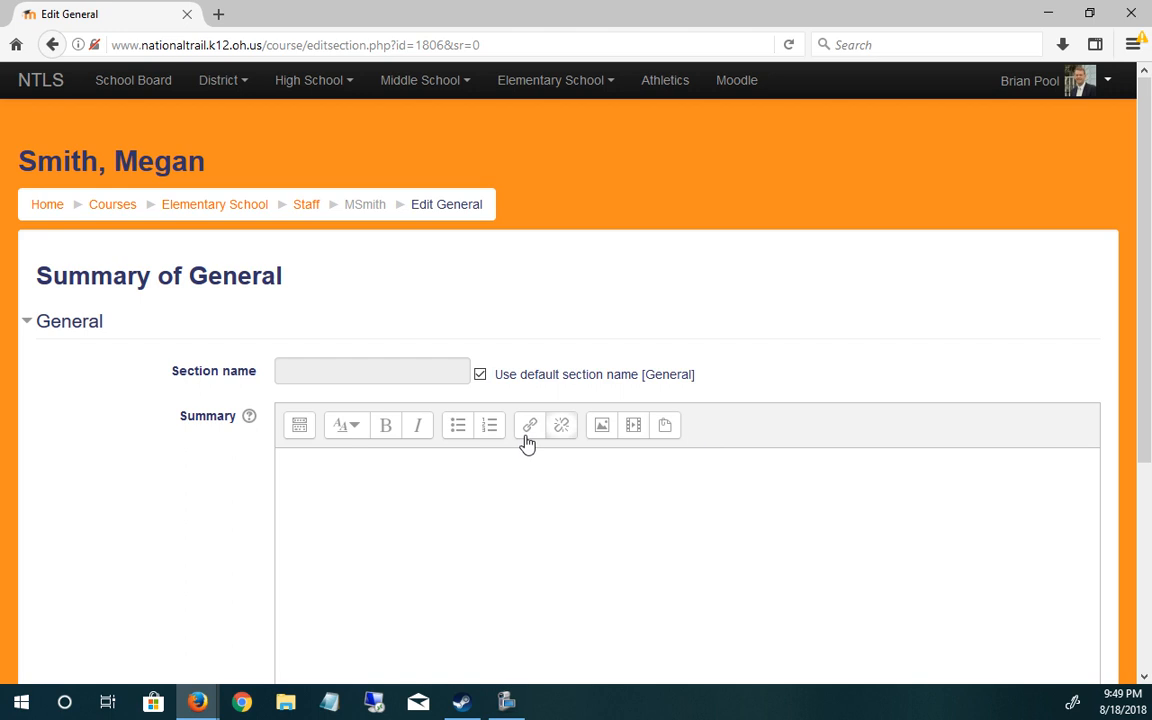
pyautogui.click(297, 430)
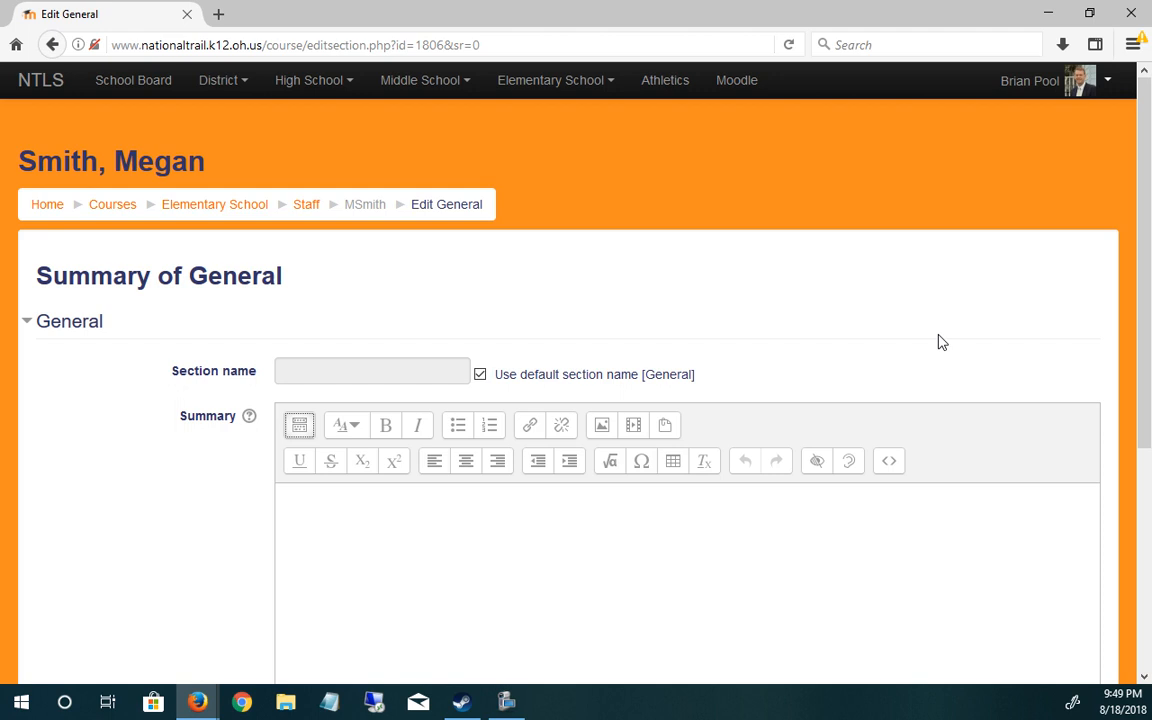
pyautogui.scroll(-2, 940, 342)
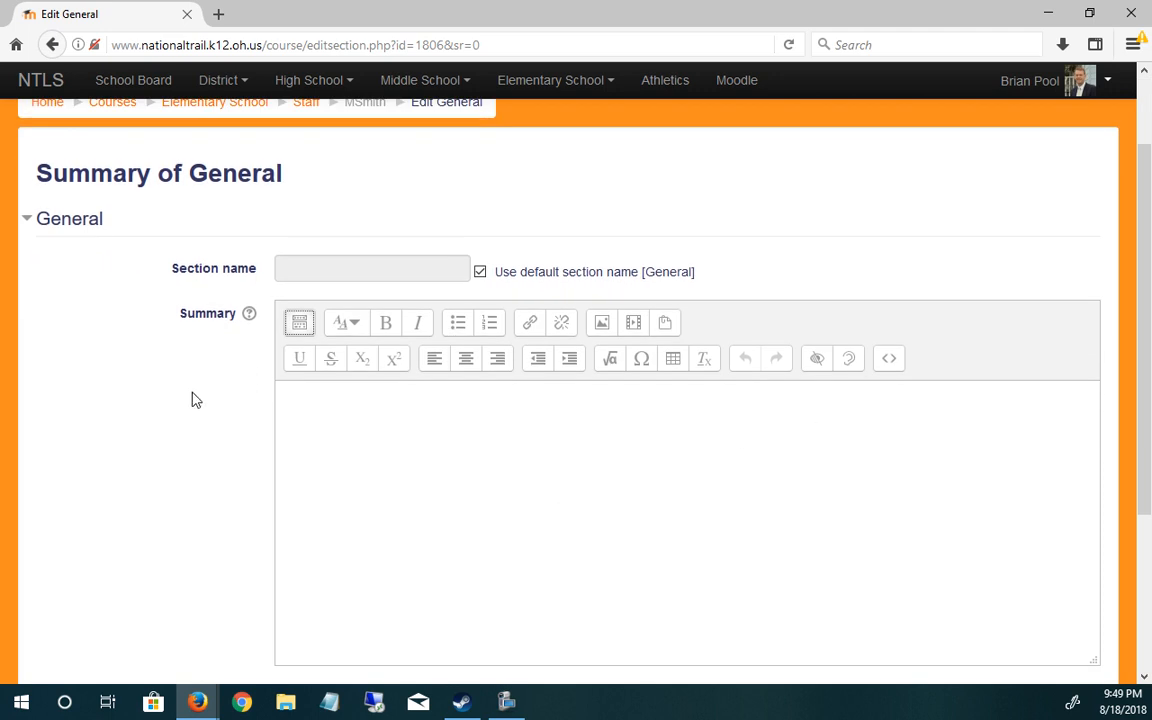
pyautogui.scroll(2, 366, 193)
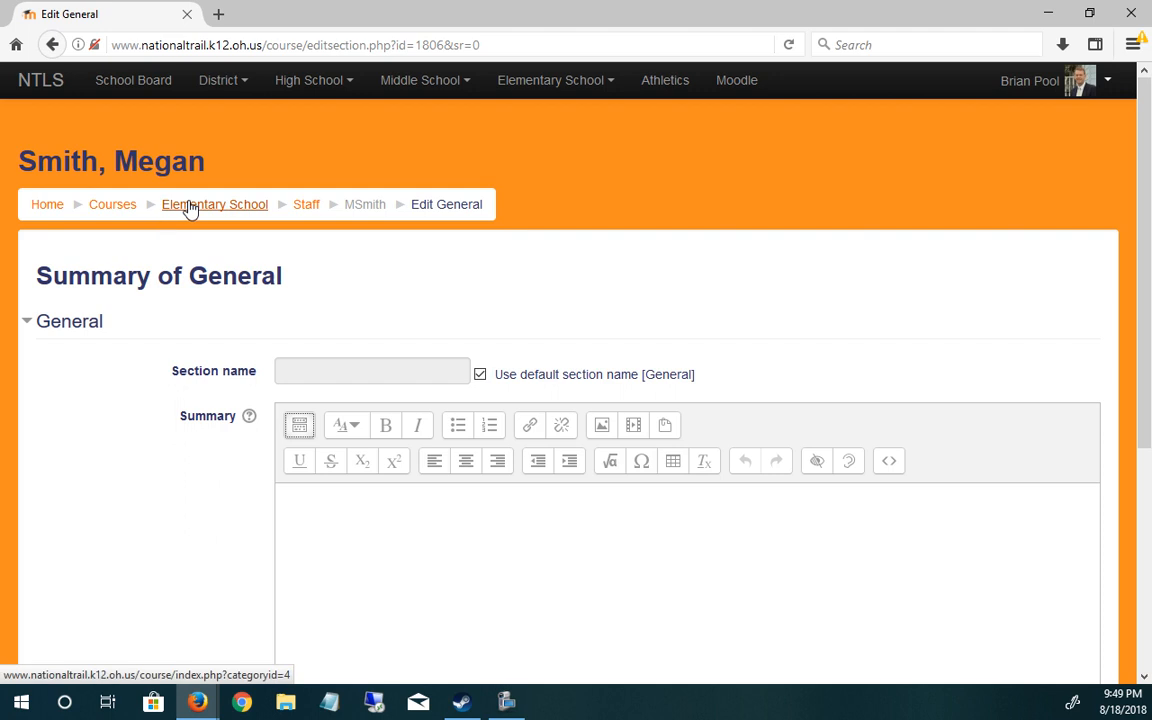
pyautogui.click(370, 210)
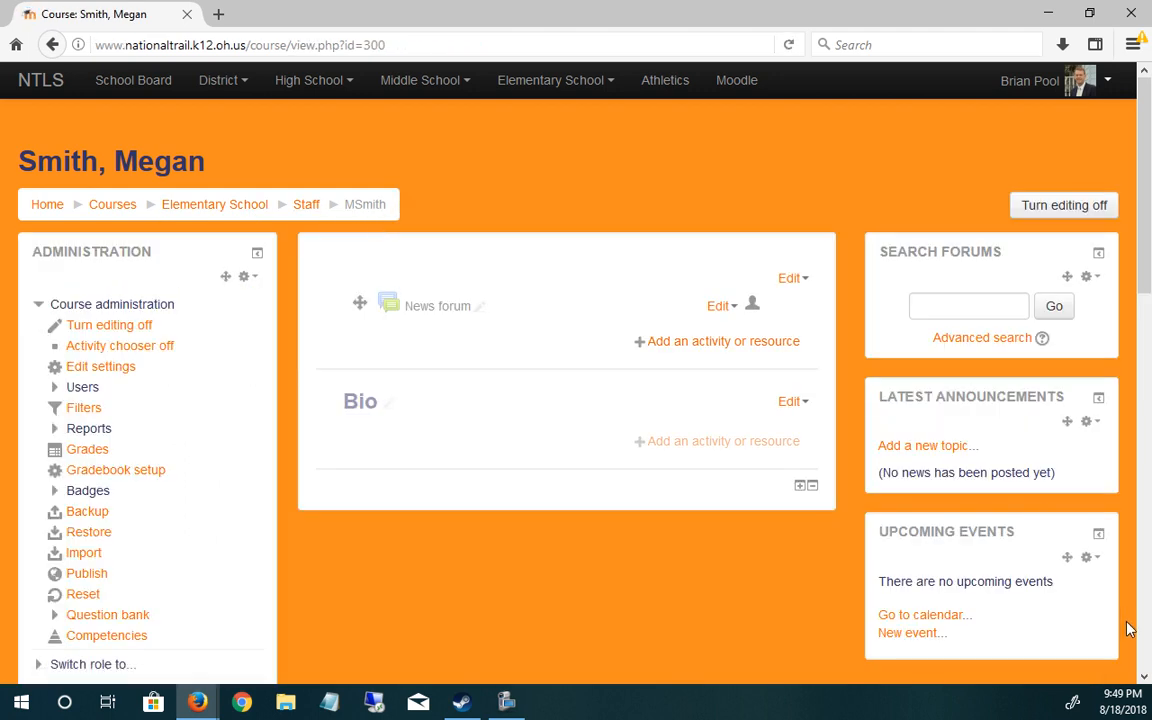
# Step: Delete the Search forums block and the Latest announcements block from the course page
pyautogui.click(1097, 281)
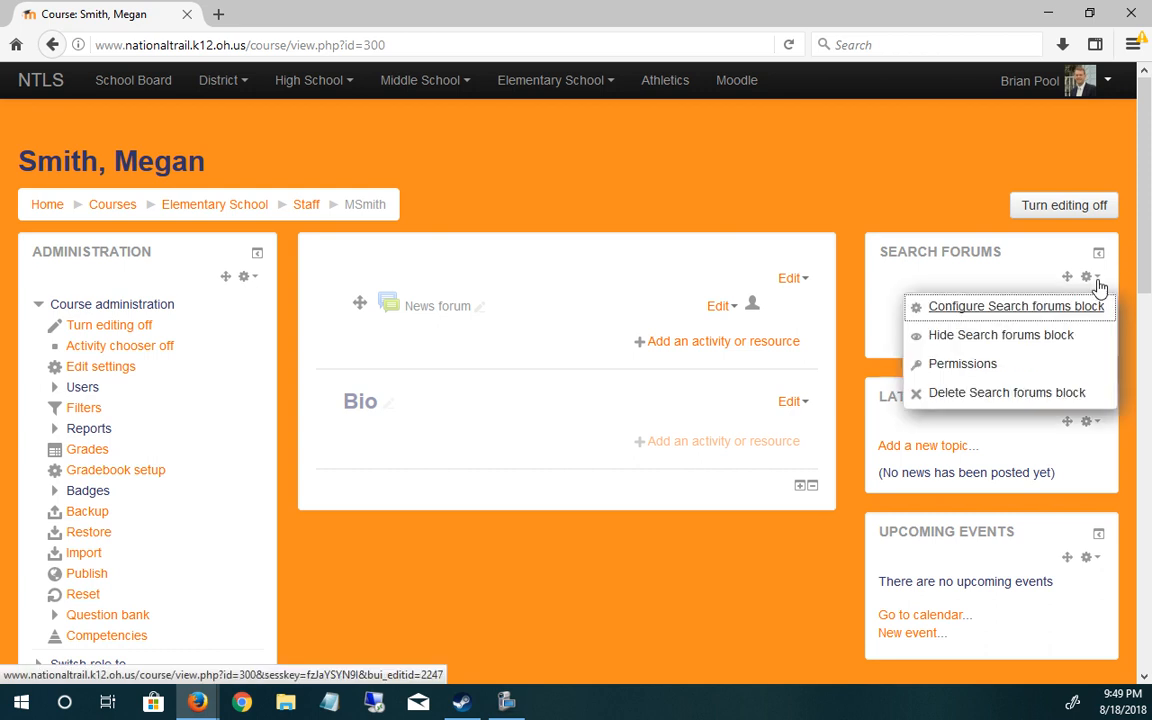
pyautogui.click(1012, 393)
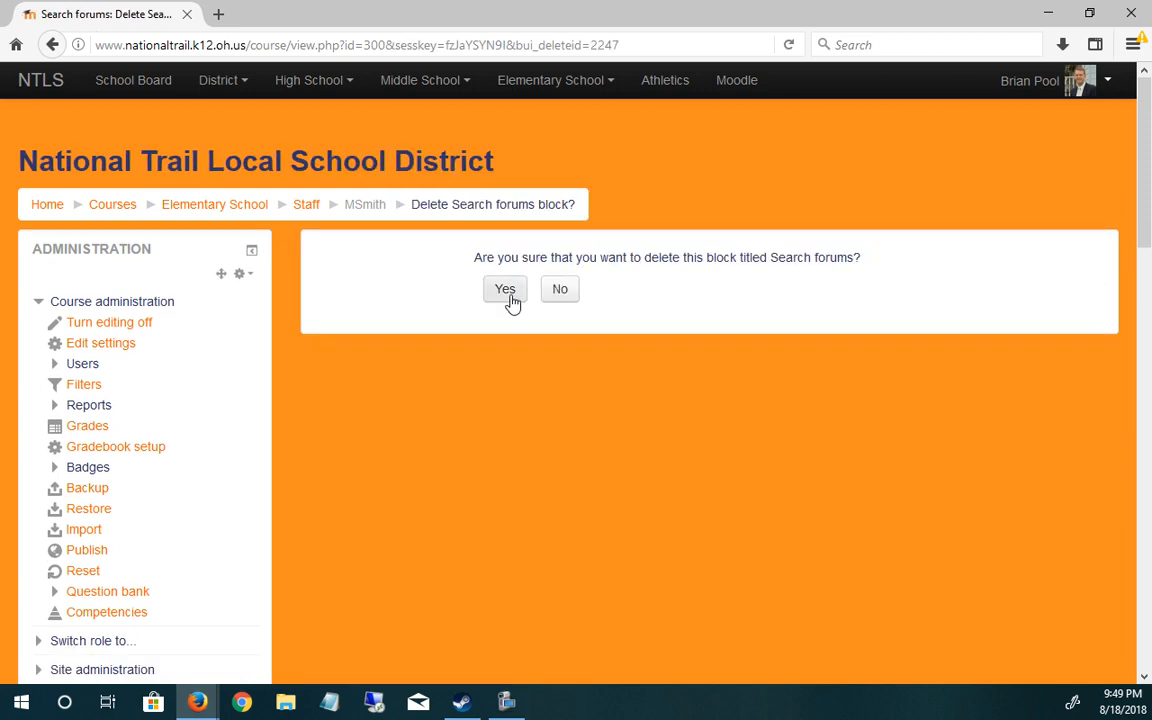
pyautogui.click(507, 291)
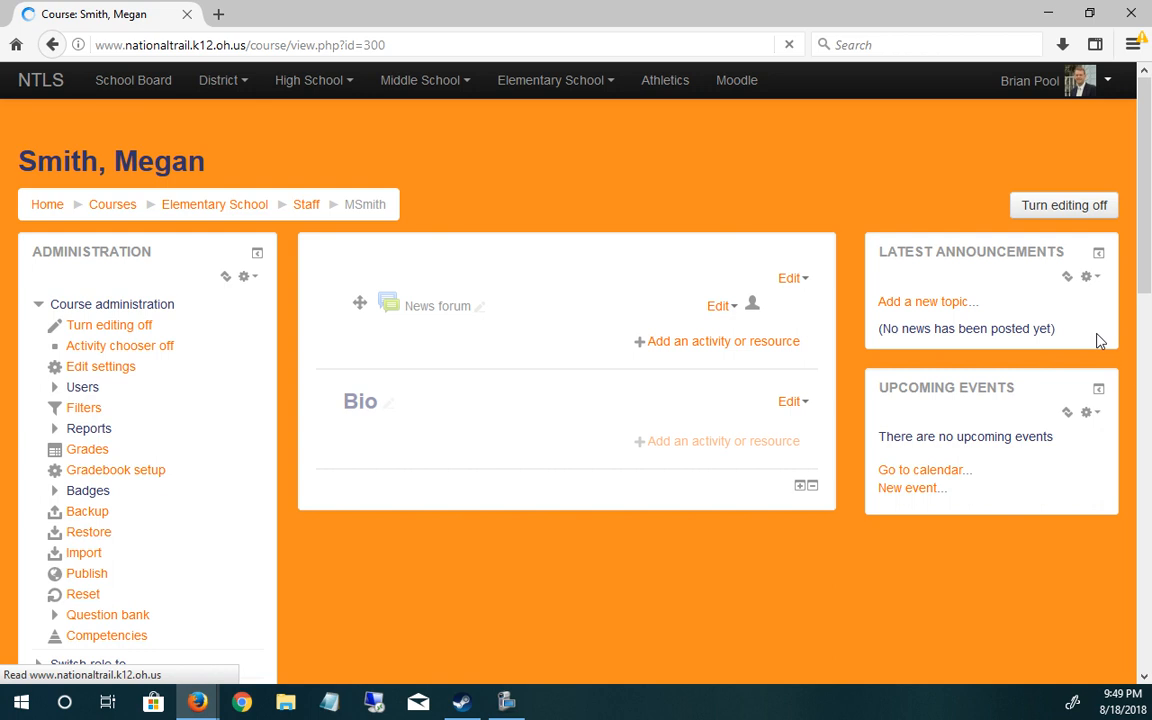
pyautogui.click(1087, 280)
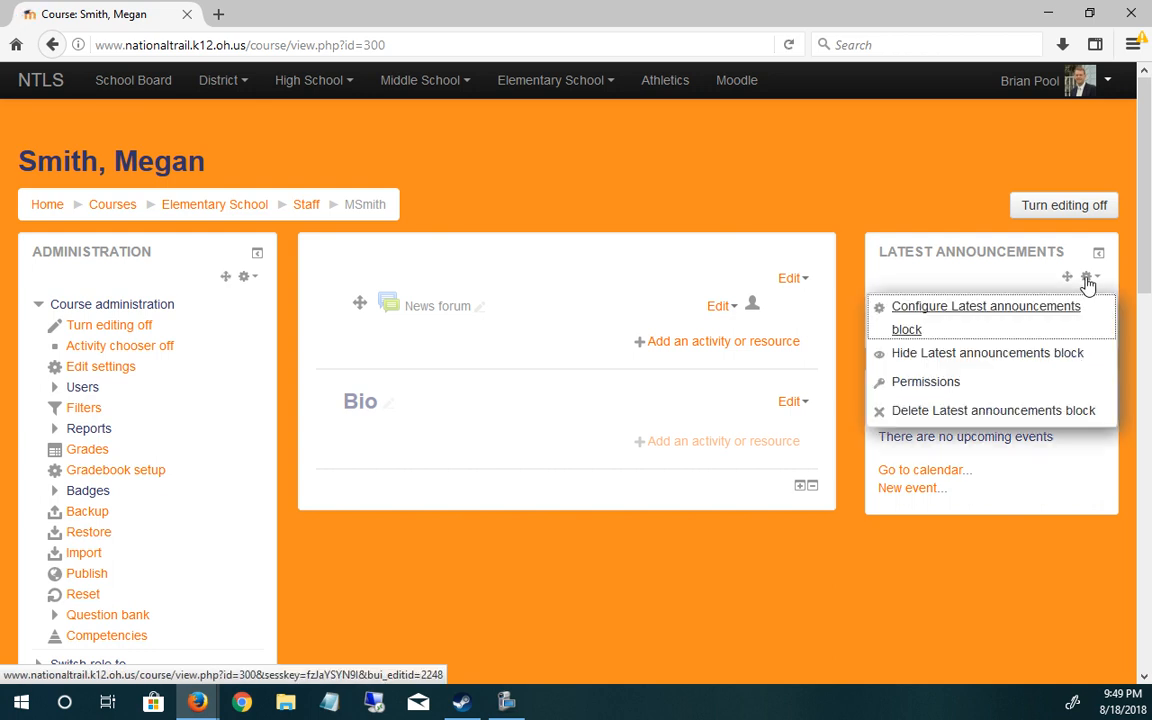
pyautogui.click(927, 412)
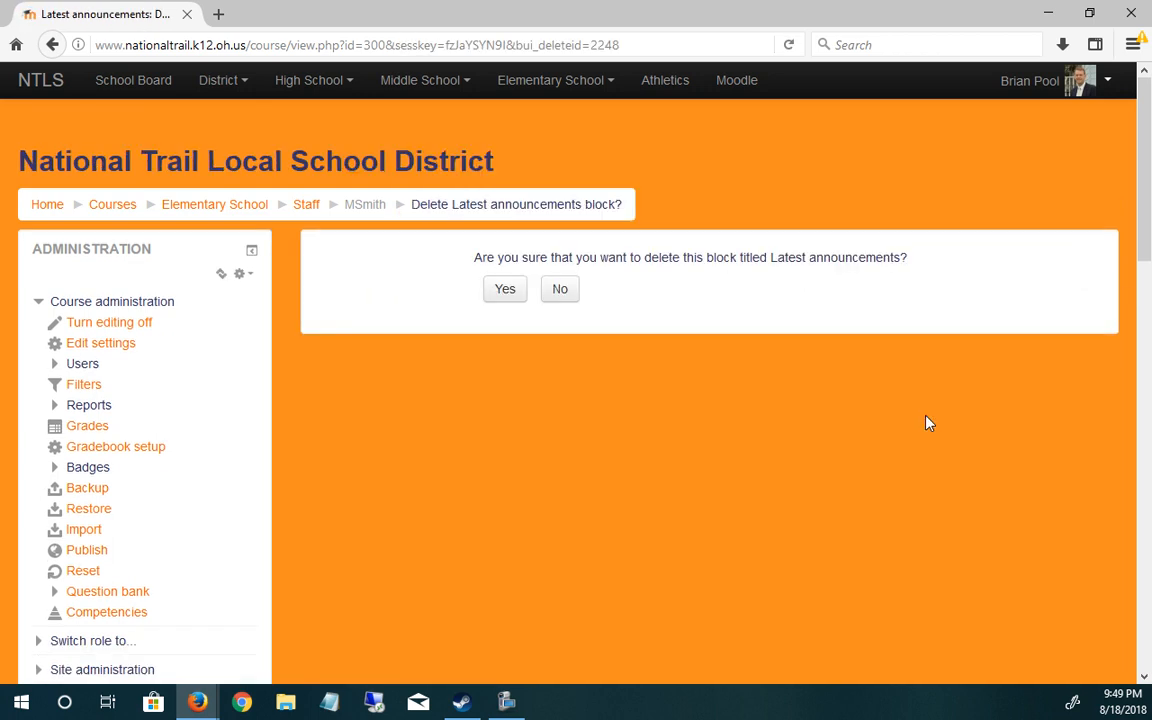
pyautogui.click(511, 293)
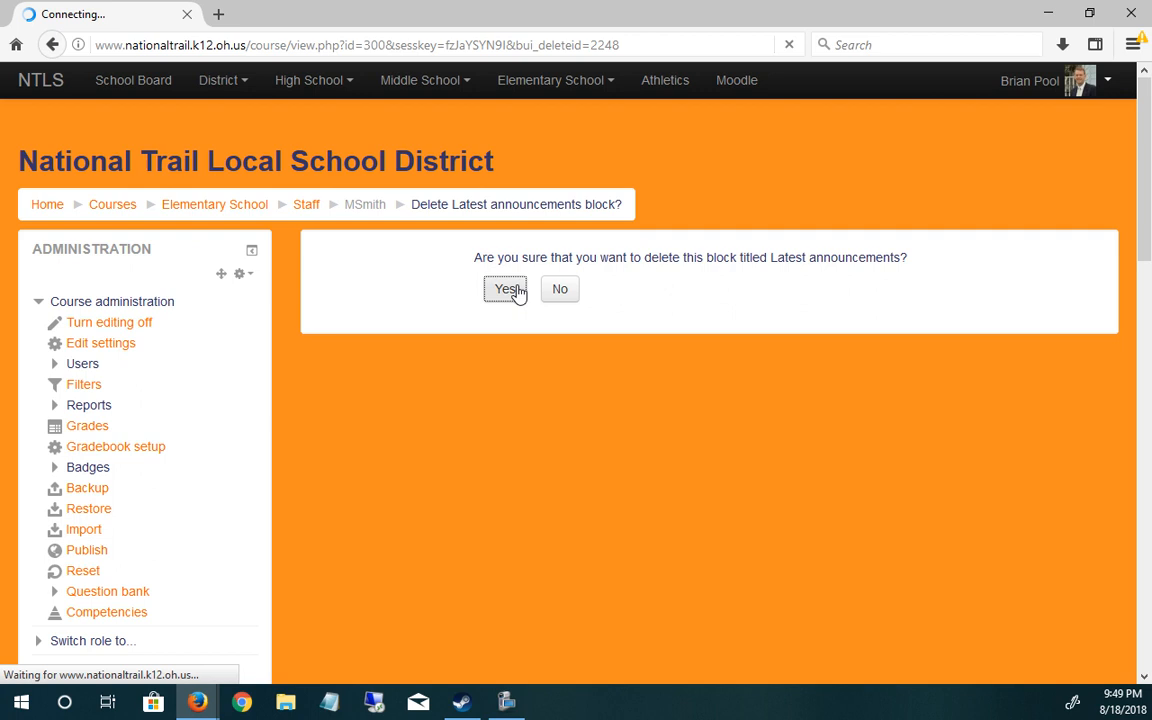
# Step: Delete the Upcoming events block from the course page
pyautogui.click(1088, 277)
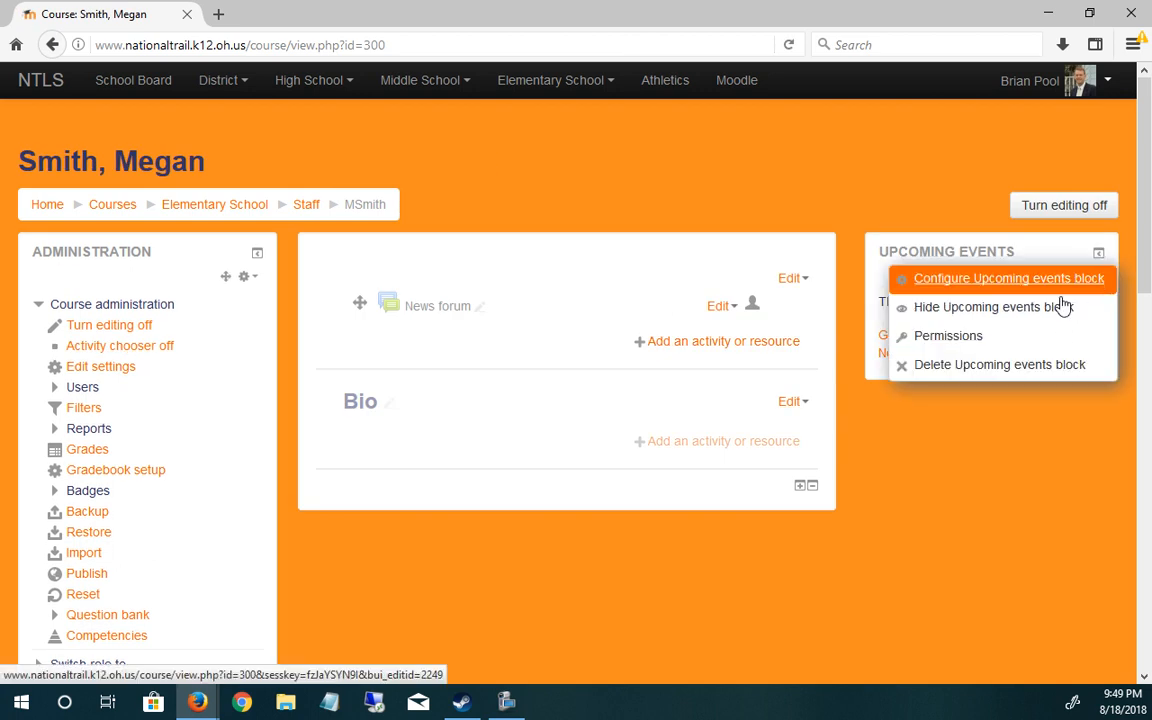
pyautogui.click(993, 366)
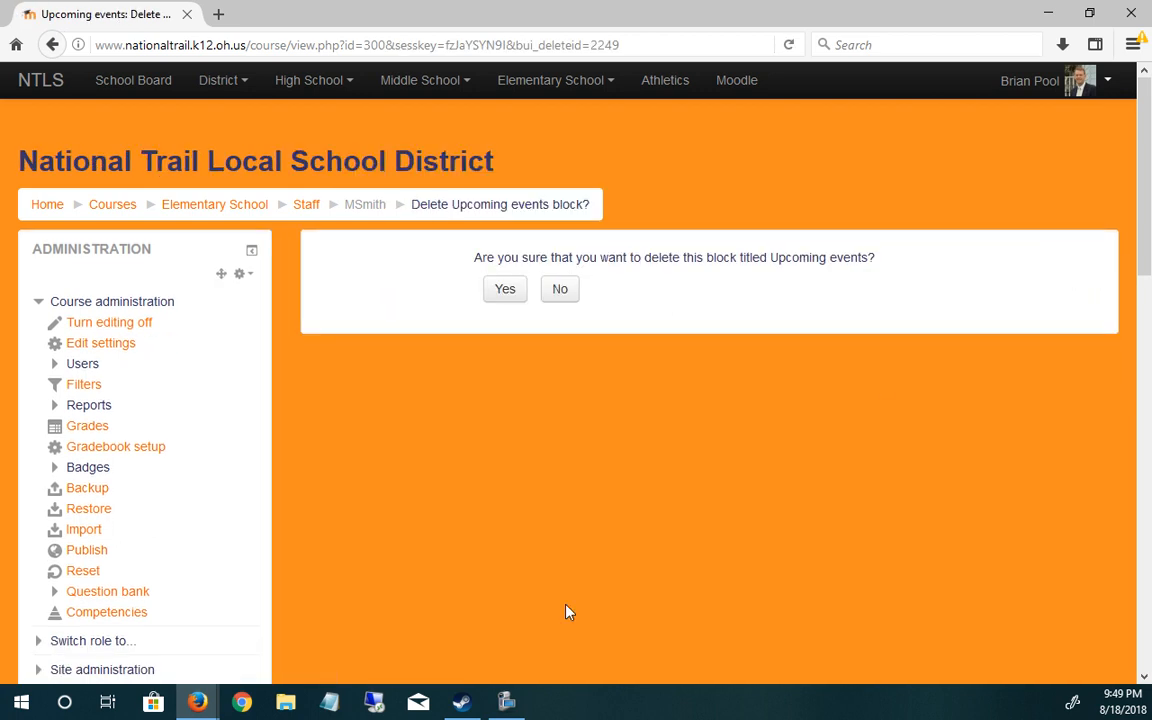
pyautogui.click(504, 289)
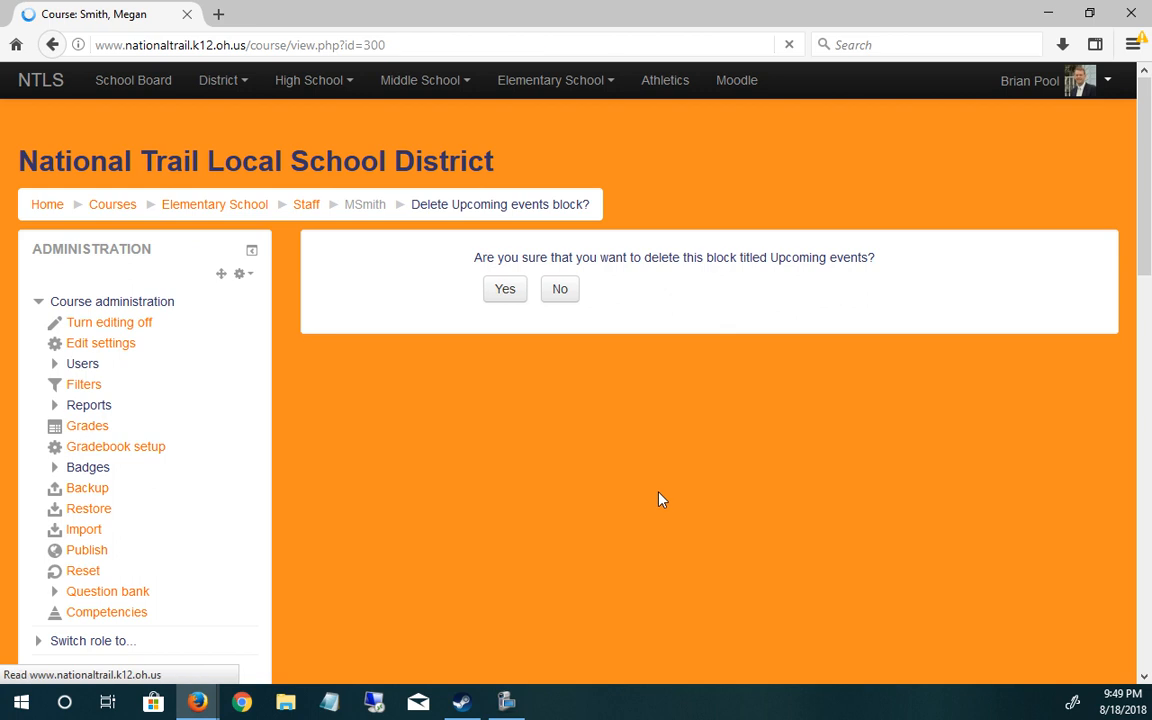
# Step: Add a Calendar block to the course page
pyautogui.scroll(-10, 658, 499)
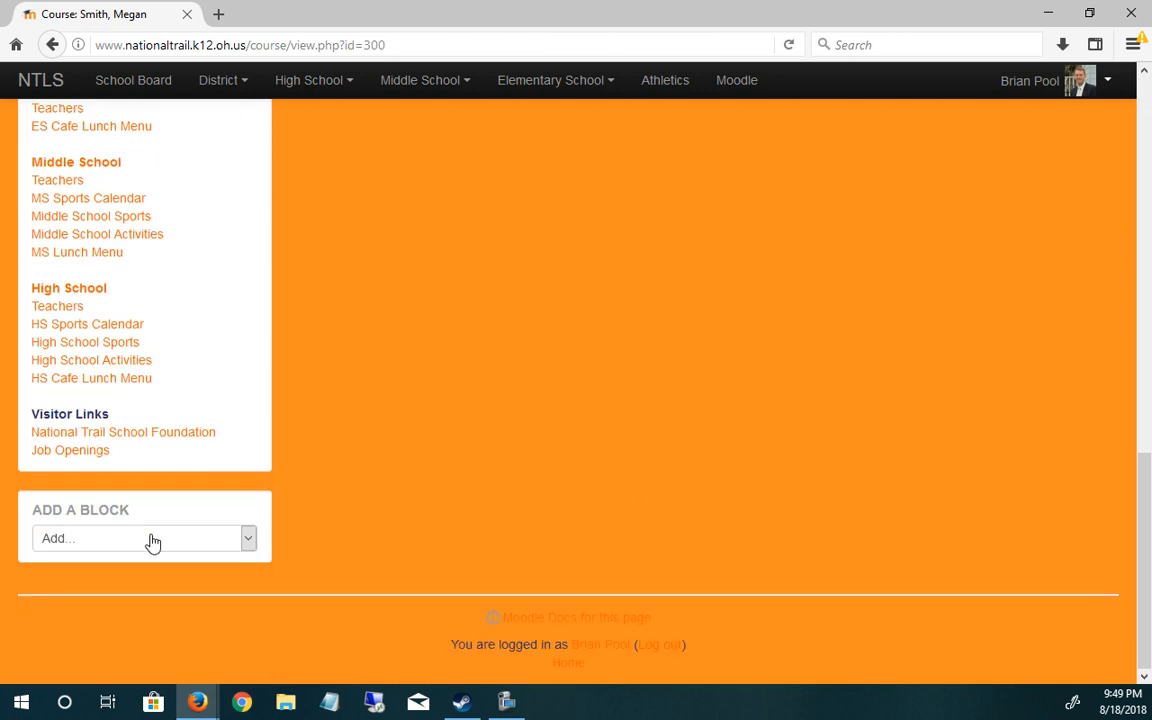
pyautogui.click(194, 545)
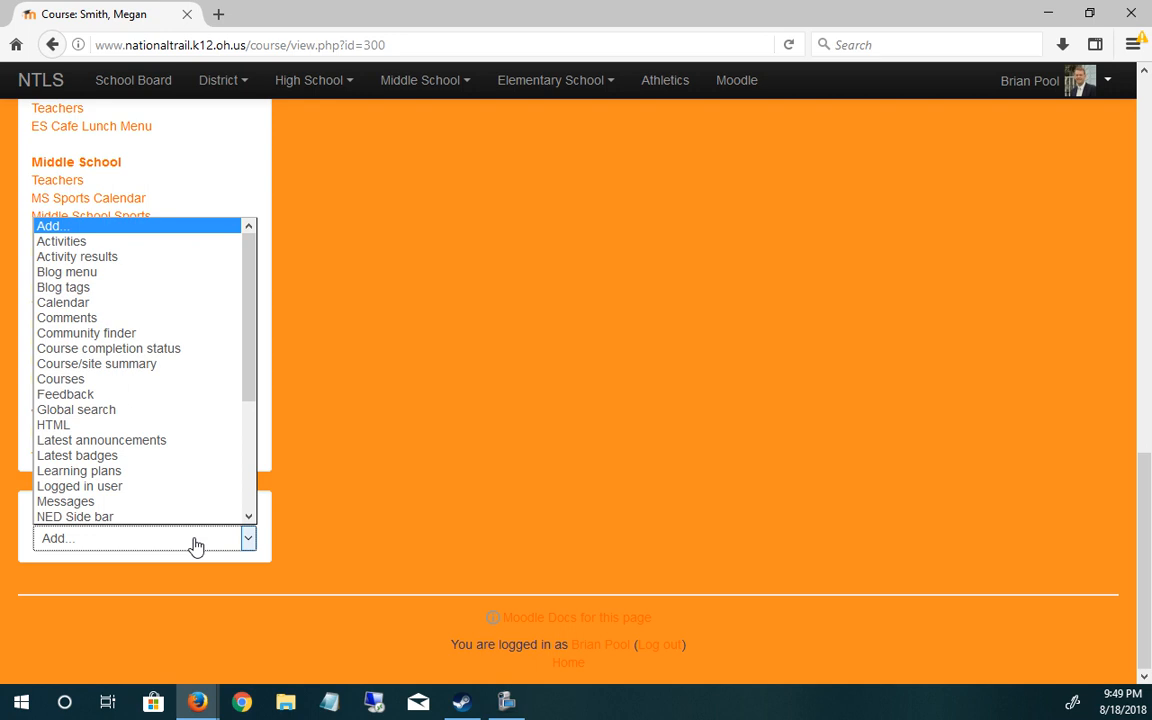
pyautogui.click(68, 302)
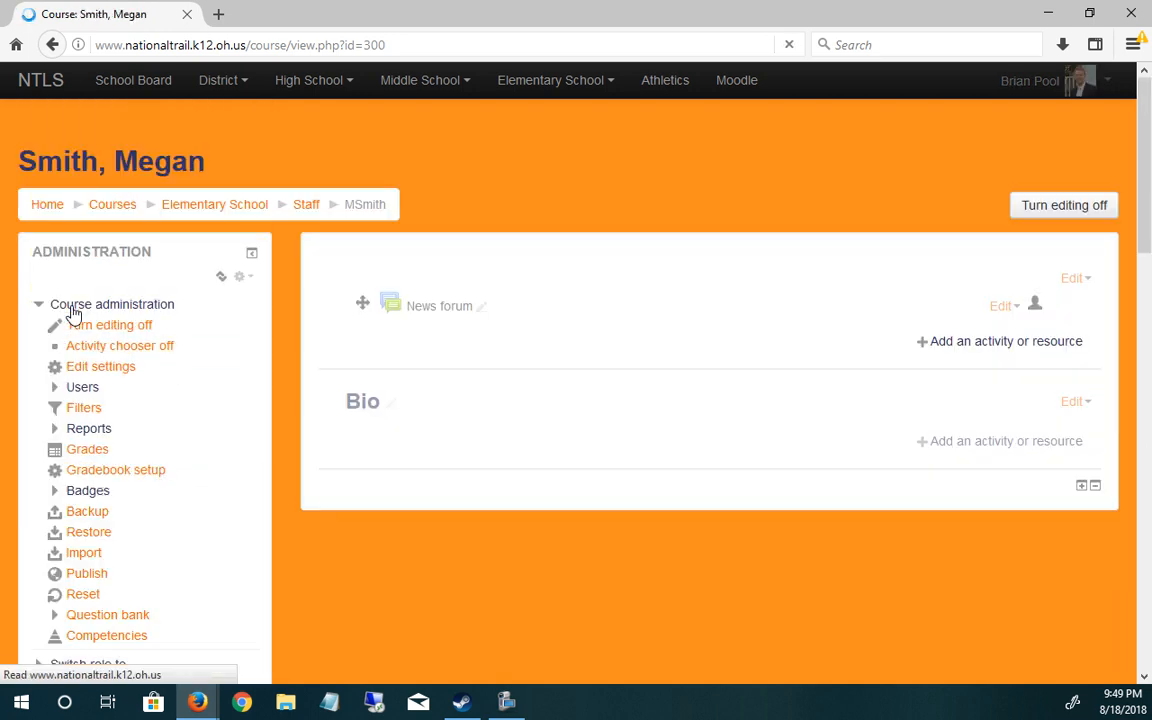
# Step: Try to move the Calendar block directly into the right column of the course page
pyautogui.scroll(-10, 386, 521)
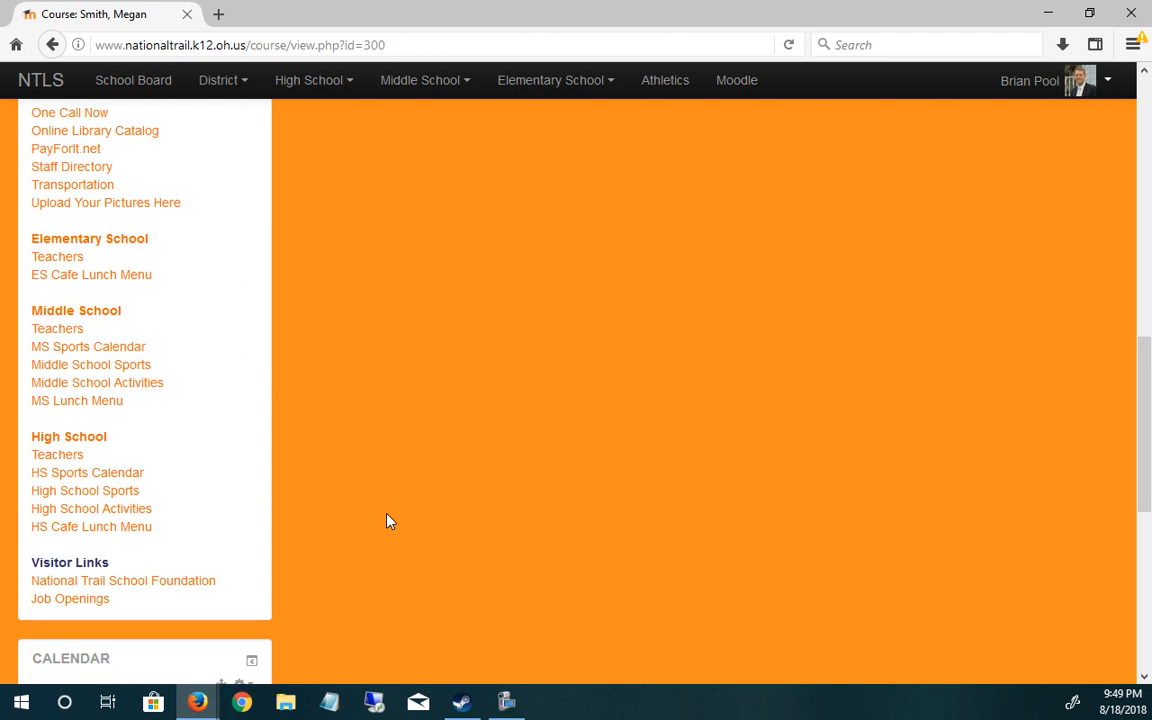
pyautogui.scroll(-4, 390, 521)
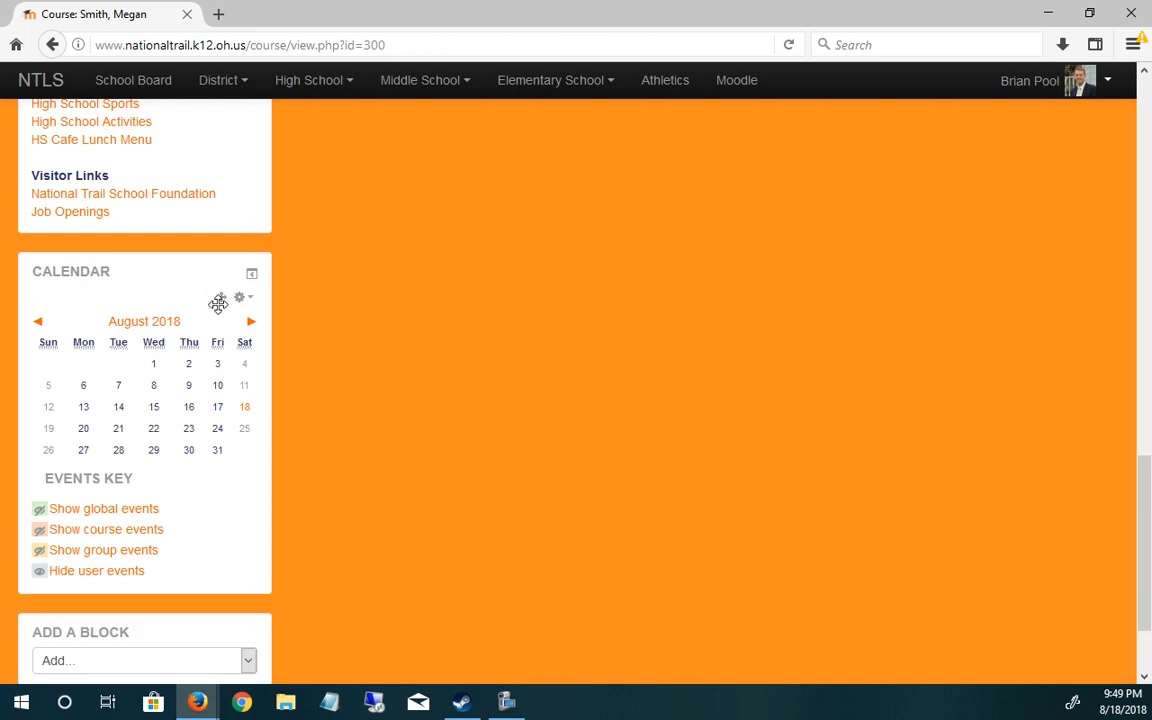
pyautogui.moveTo(222, 297); pyautogui.dragTo(1100, 144)
pyautogui.scroll(1, 185, 530)
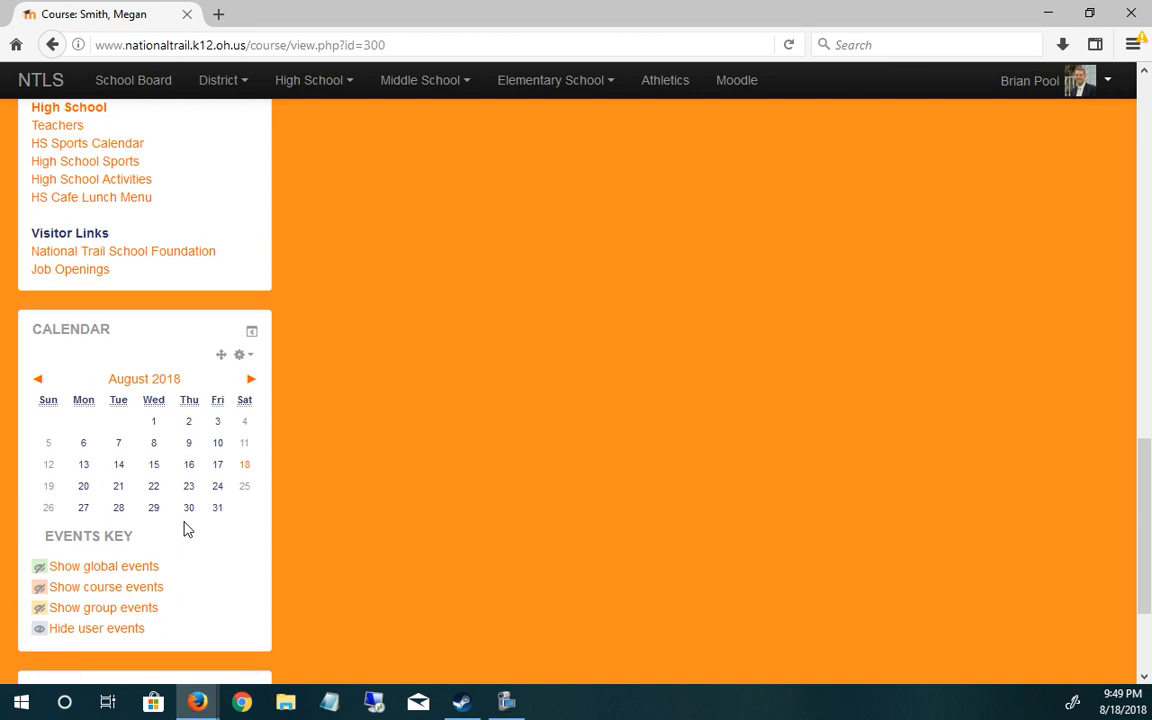
pyautogui.moveTo(218, 404); pyautogui.dragTo(1080, 70)
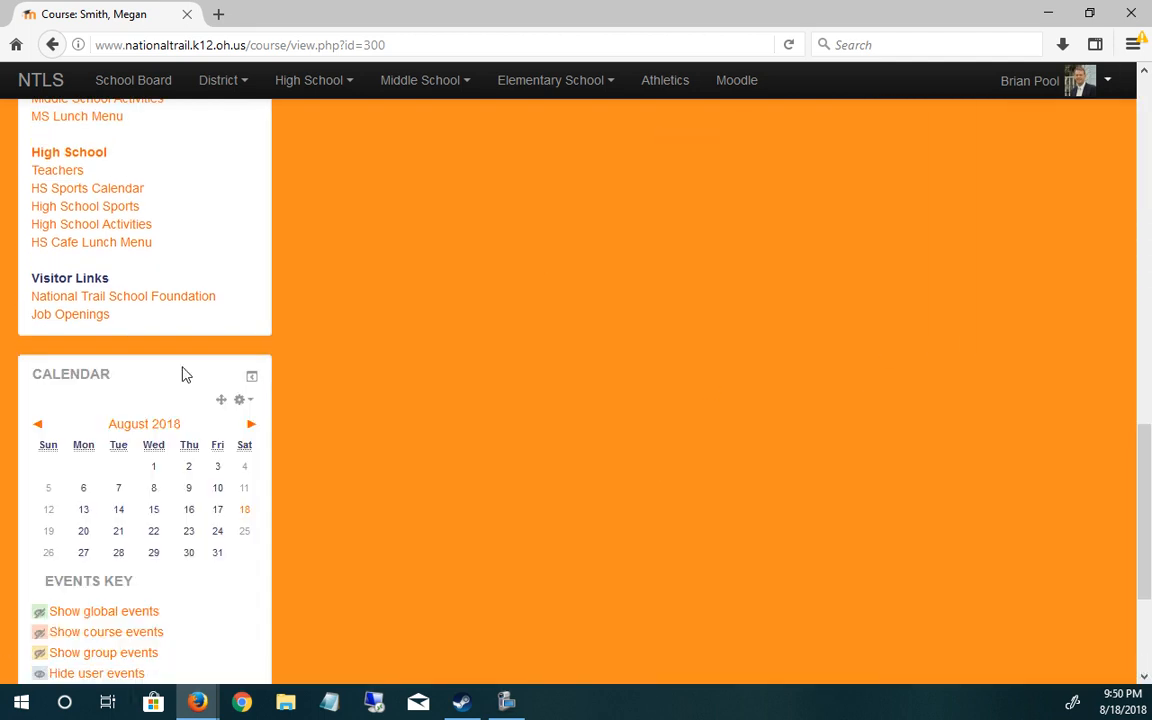
# Step: Set the Calendar block's default region to Right in its configuration and save the changes
pyautogui.click(241, 401)
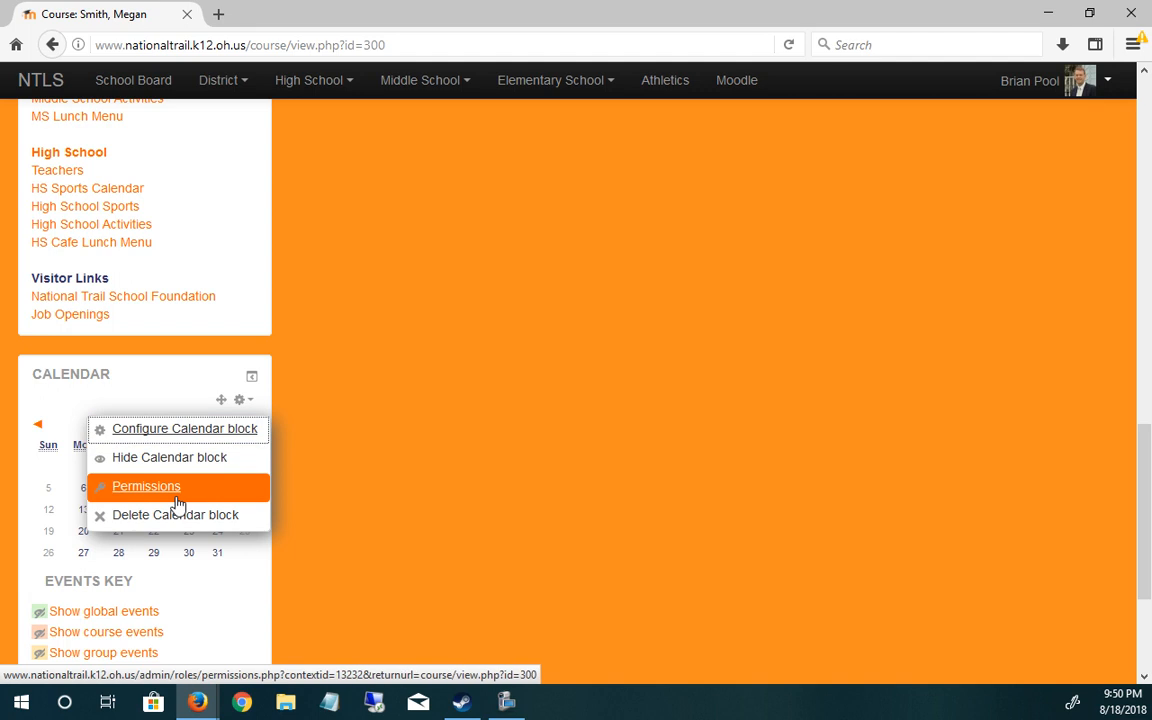
pyautogui.click(172, 432)
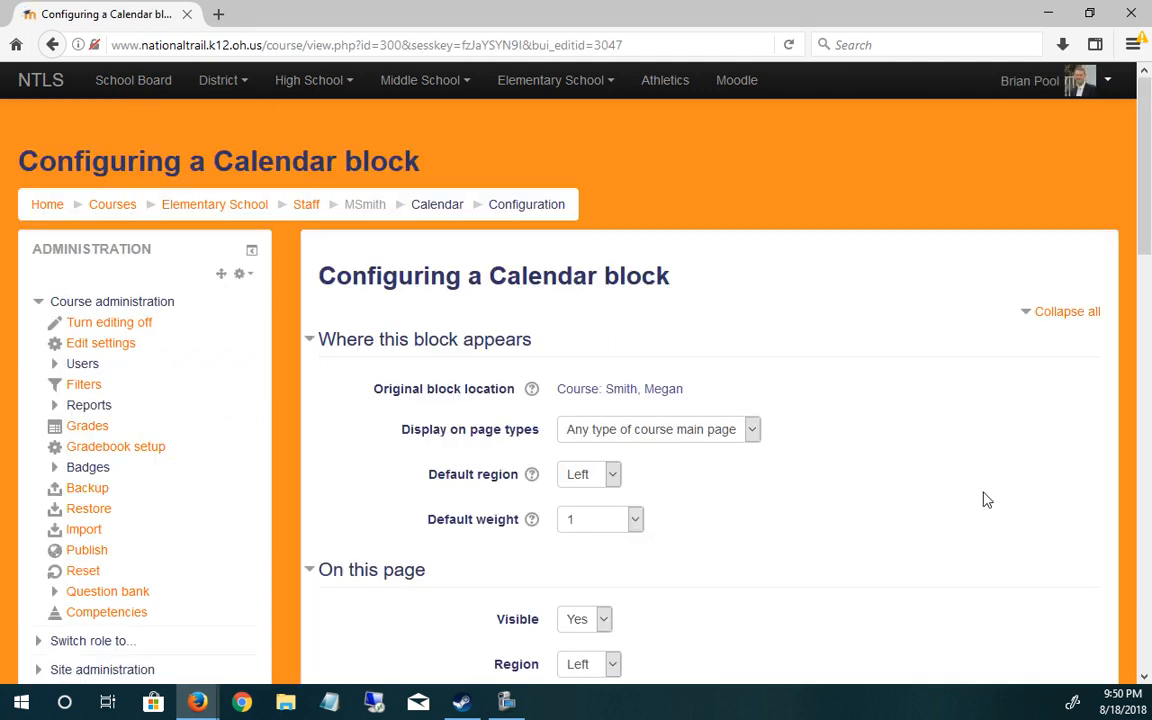
pyautogui.scroll(-2, 609, 374)
pyautogui.click(609, 374)
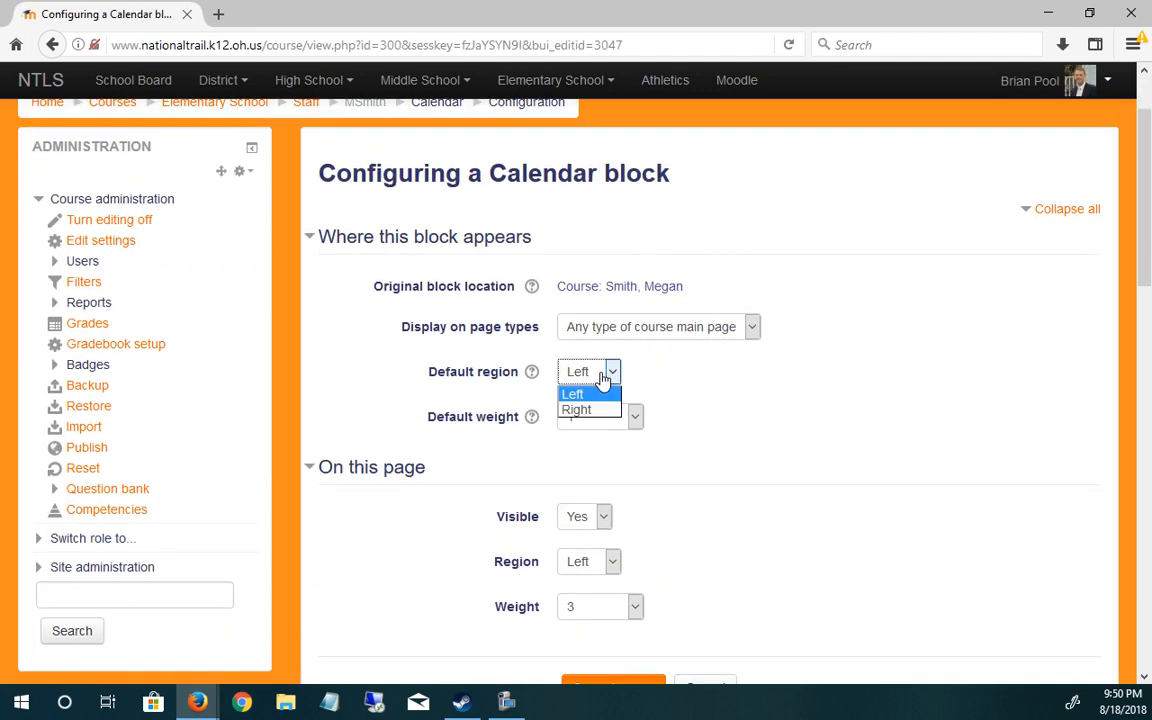
pyautogui.click(589, 409)
pyautogui.scroll(-5, 712, 470)
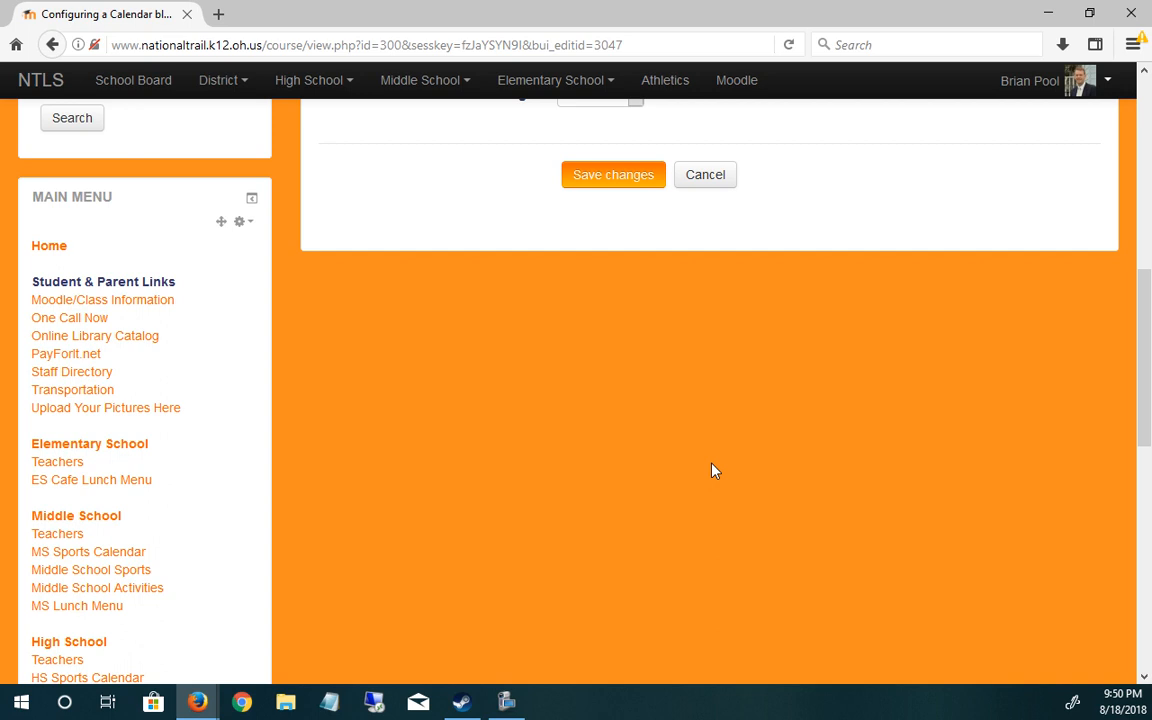
pyautogui.click(608, 182)
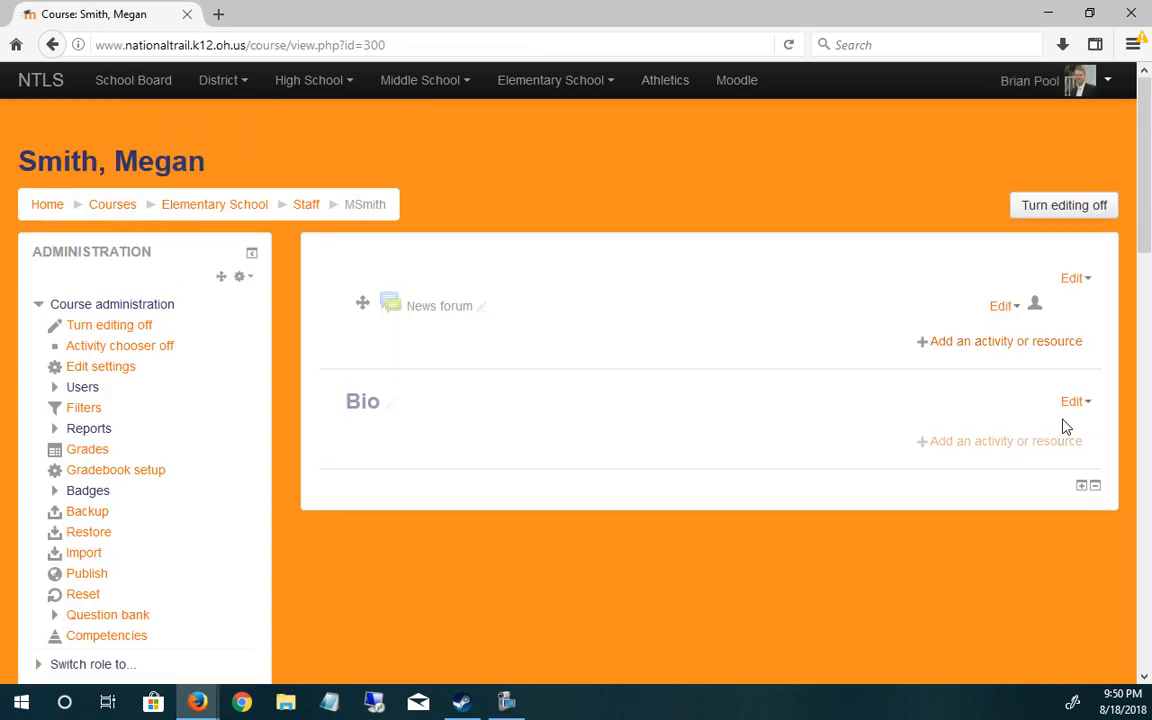
# Step: Reopen the Calendar block's configuration, set its region on this page to Right, and save the changes
pyautogui.scroll(-15, 935, 418)
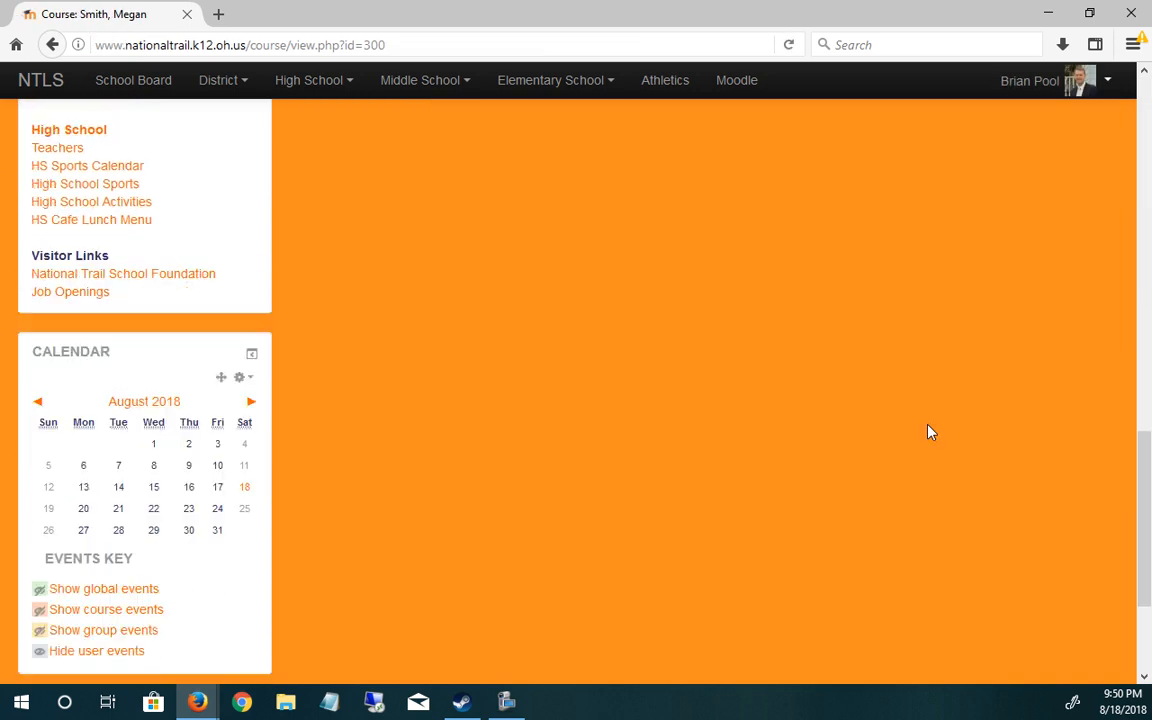
pyautogui.click(242, 175)
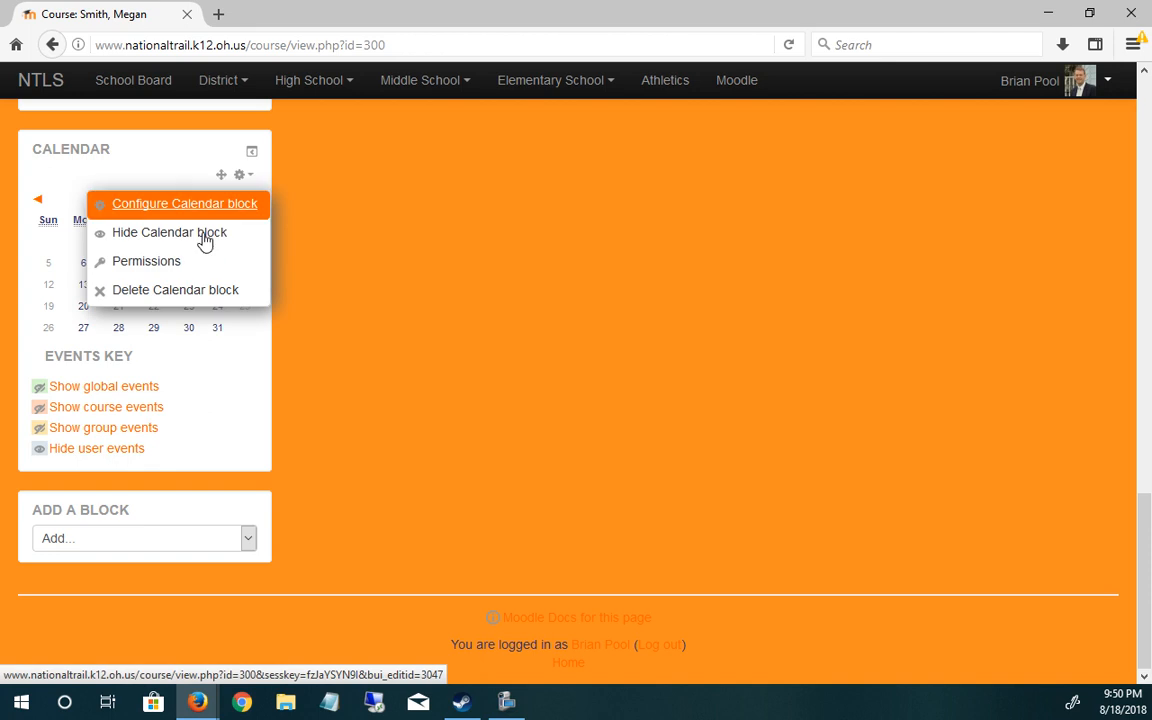
pyautogui.click(193, 208)
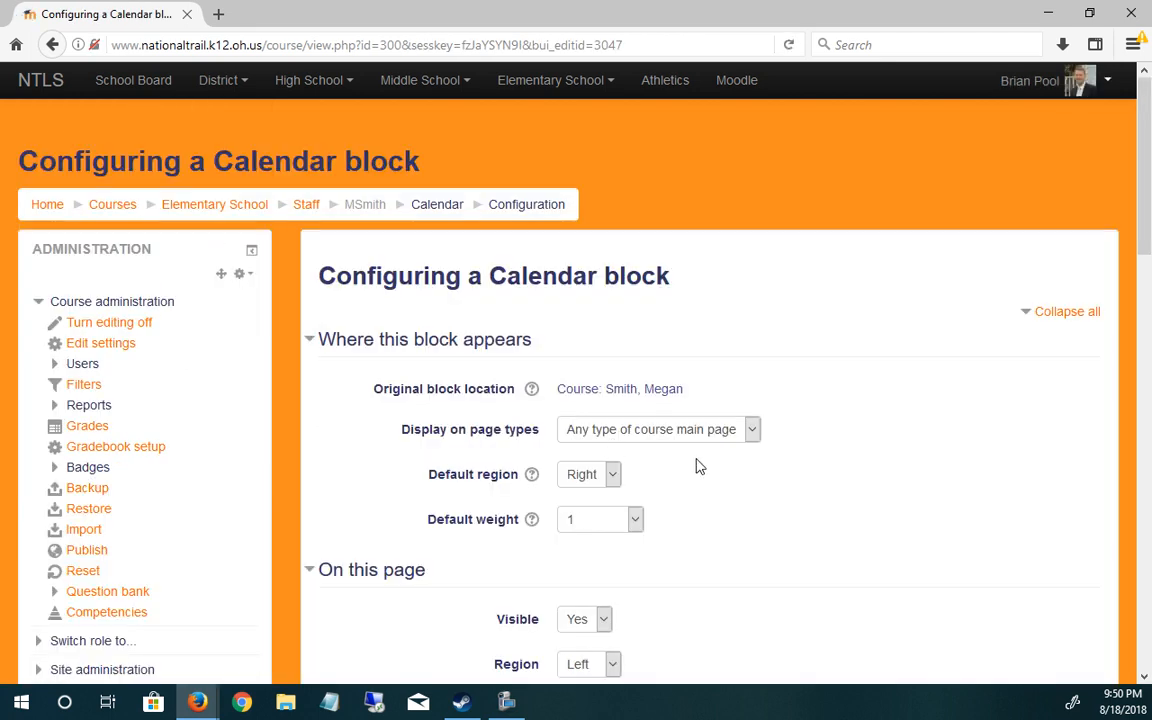
pyautogui.scroll(-2, 694, 465)
pyautogui.scroll(-4, 694, 503)
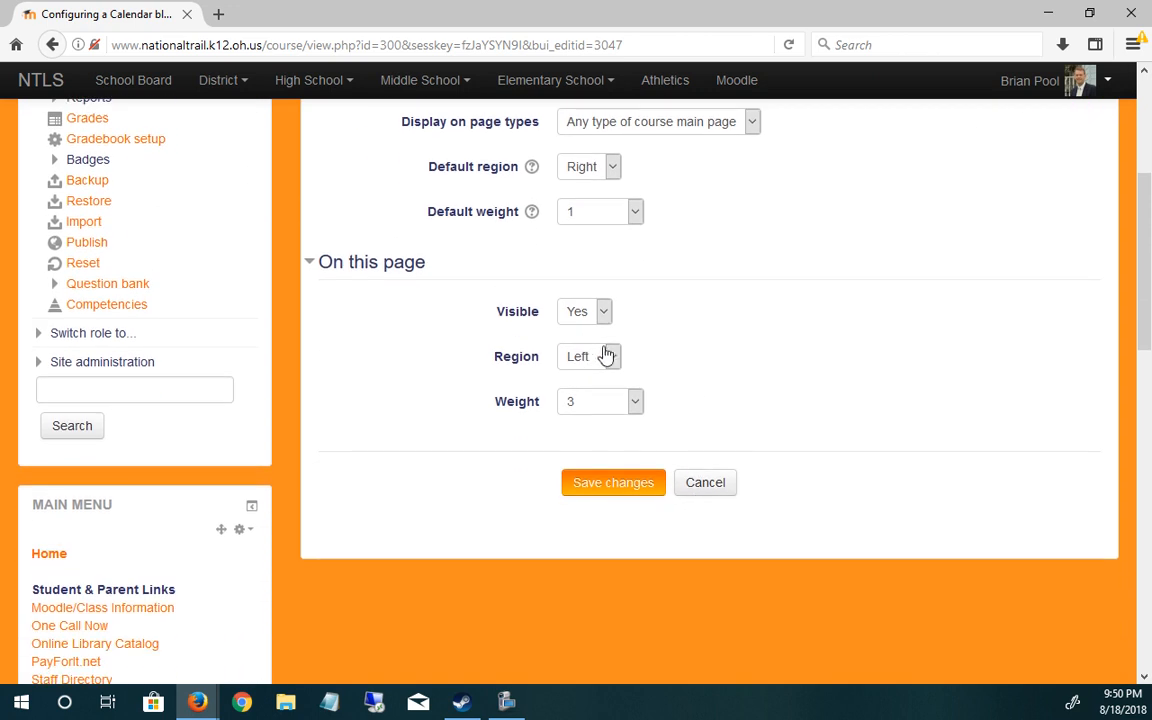
pyautogui.click(607, 355)
pyautogui.click(588, 396)
pyautogui.click(613, 483)
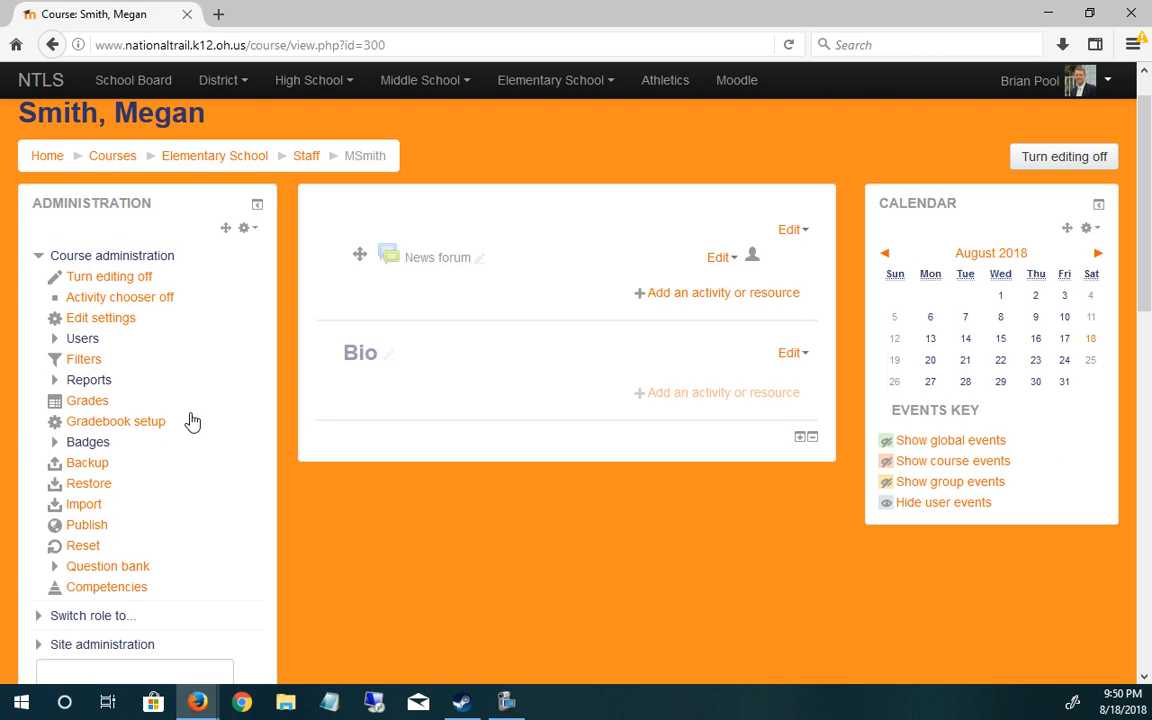
pyautogui.scroll(-10, 190, 419)
pyautogui.scroll(10, 127, 450)
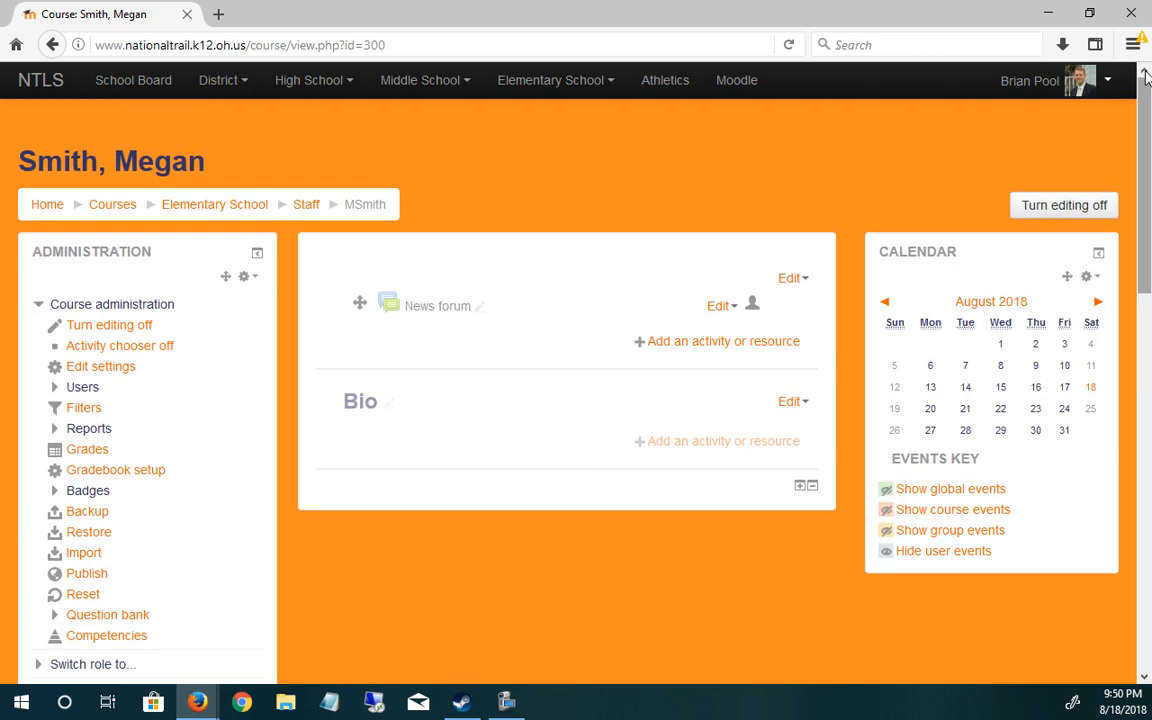
pyautogui.click(1106, 81)
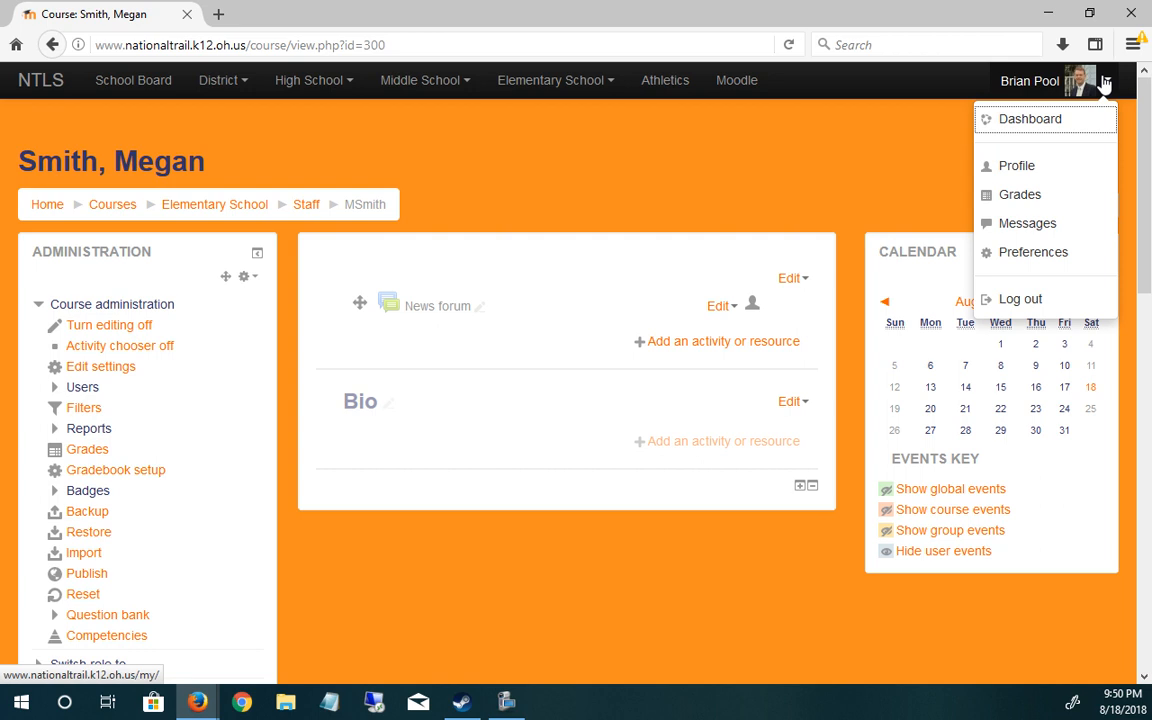
pyautogui.click(463, 617)
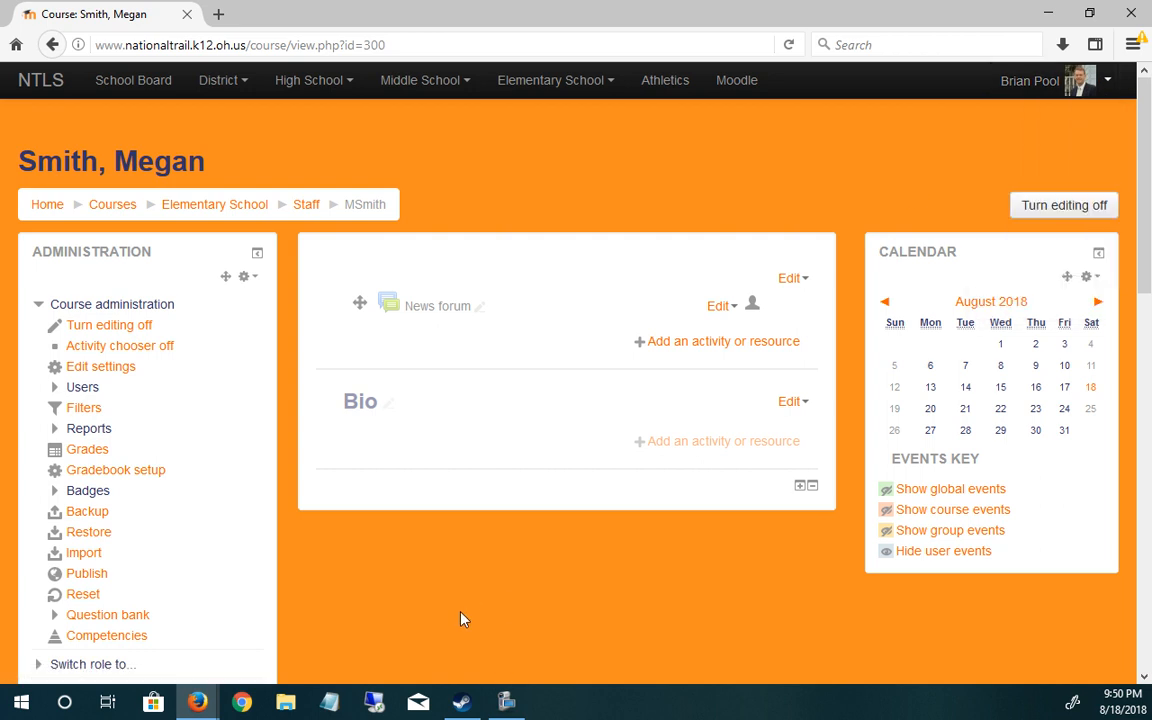
# Step: Switch the role on the course page to Guest
pyautogui.scroll(-3, 463, 617)
pyautogui.click(78, 461)
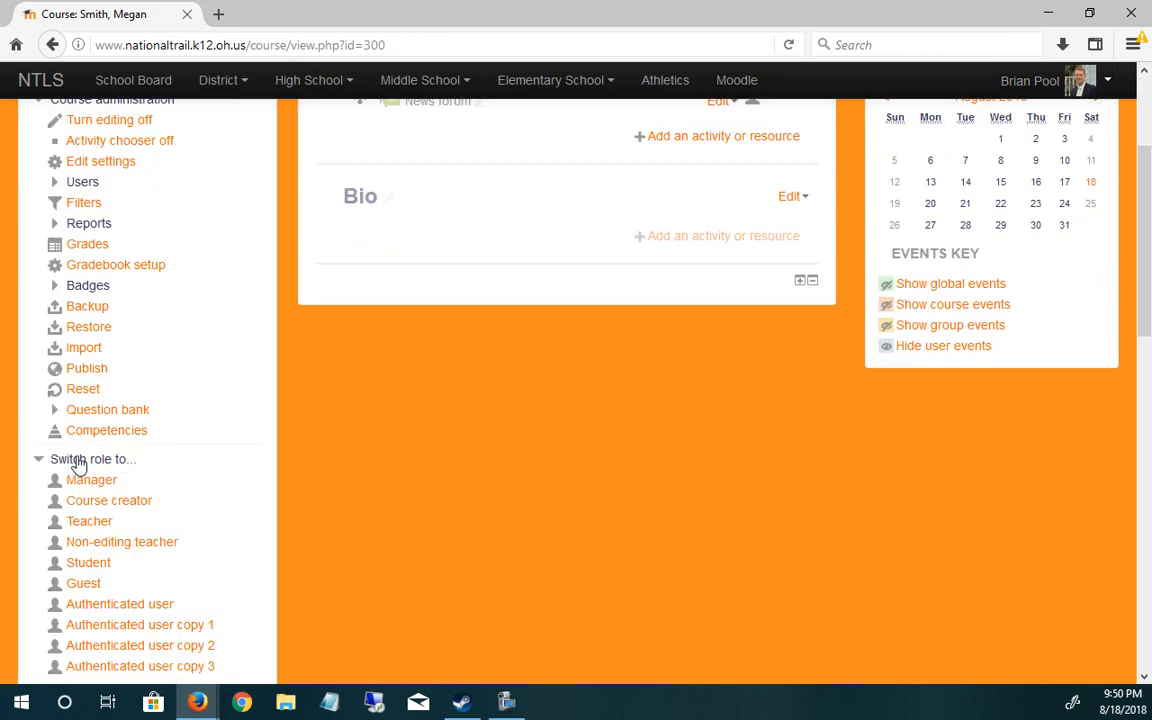
pyautogui.click(85, 585)
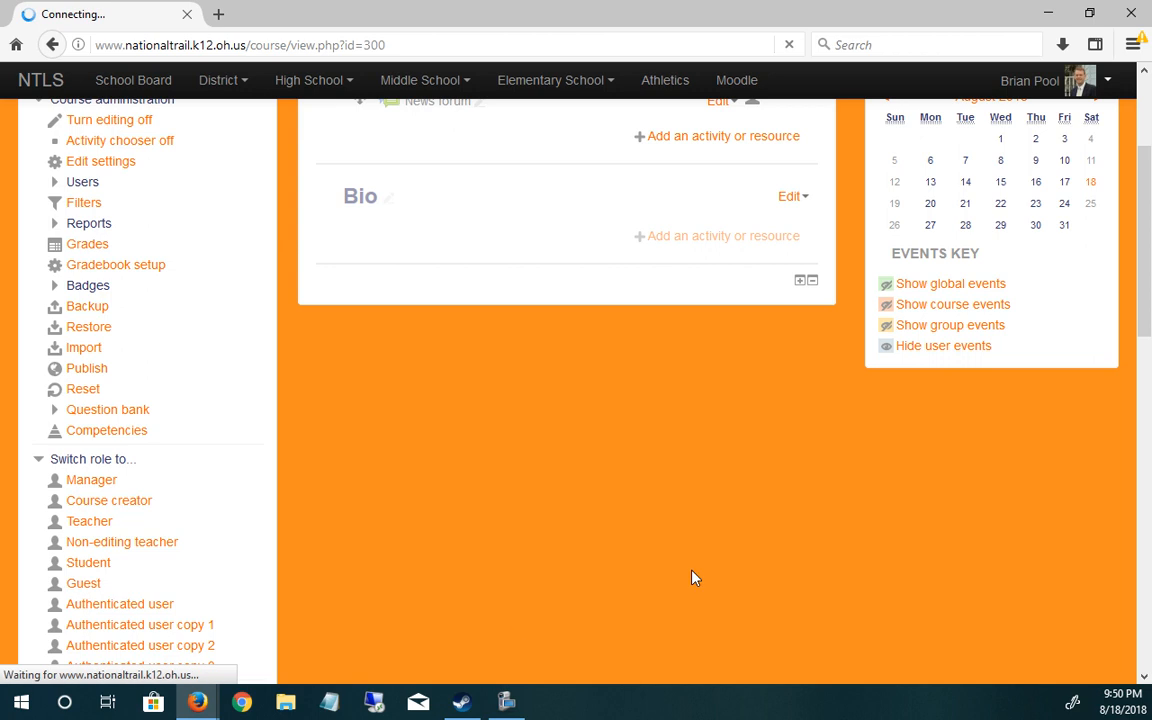